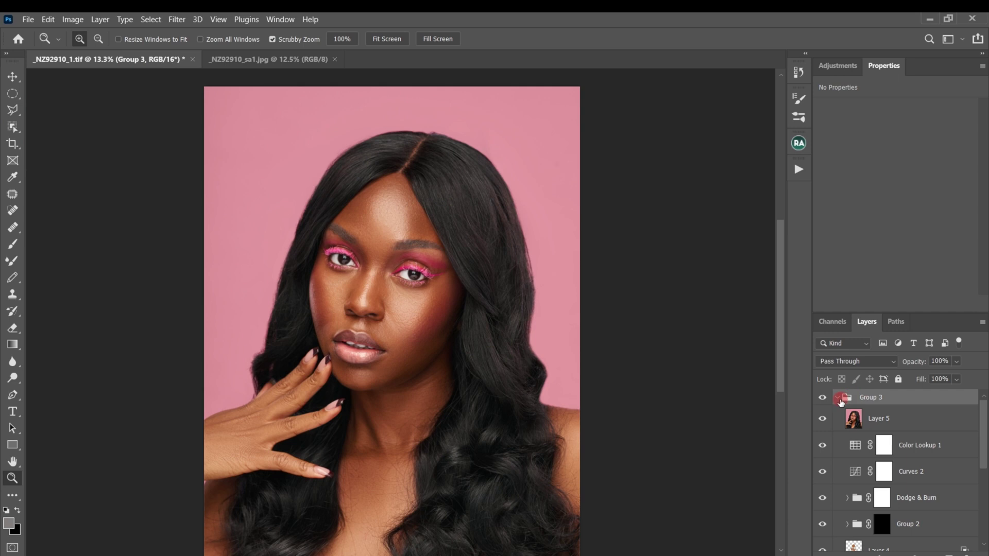
# - Review Group 3's retouching layers by expanding and collapsing it in the Layers panel
pyautogui.click(836, 398)
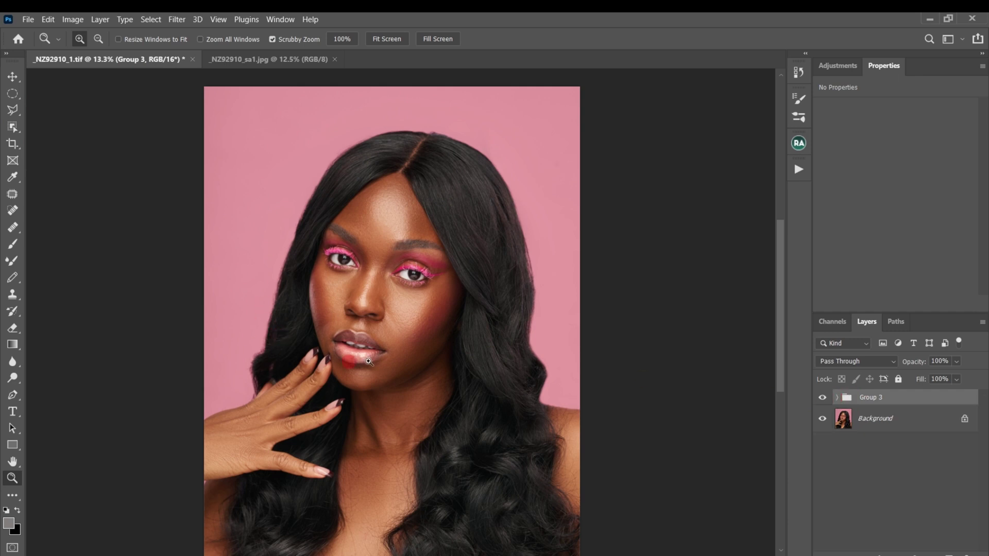
pyautogui.click(862, 421)
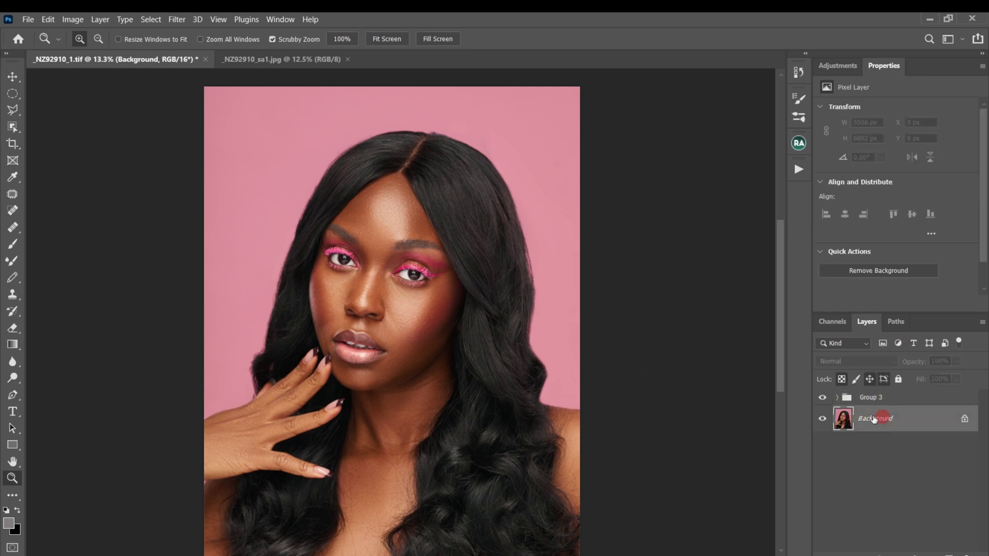
pyautogui.click(841, 399)
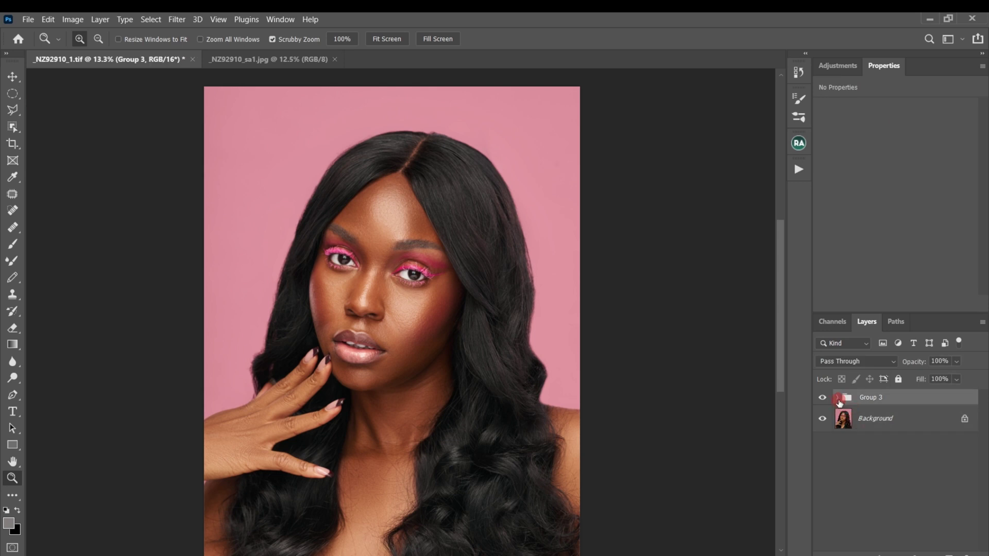
pyautogui.click(838, 399)
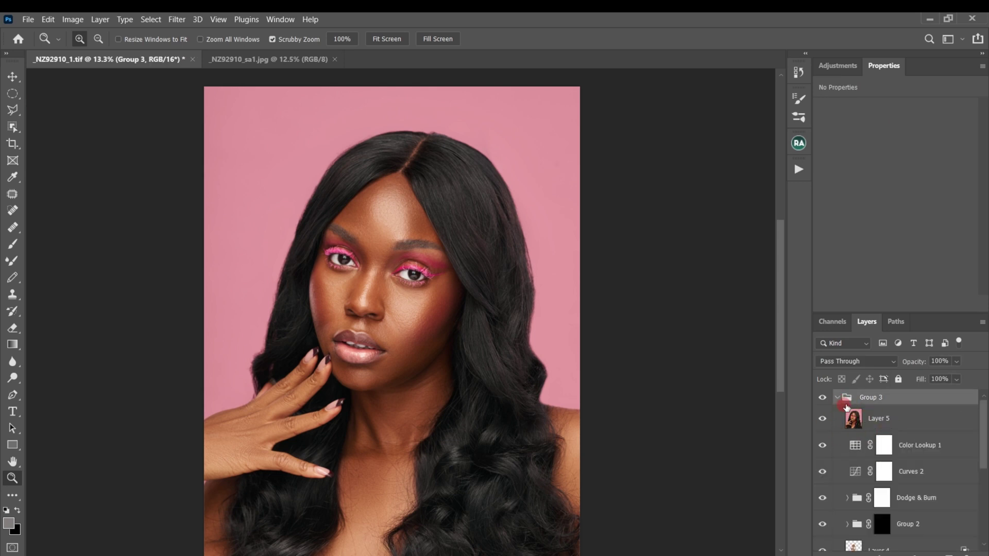
pyautogui.click(836, 398)
pyautogui.click(865, 421)
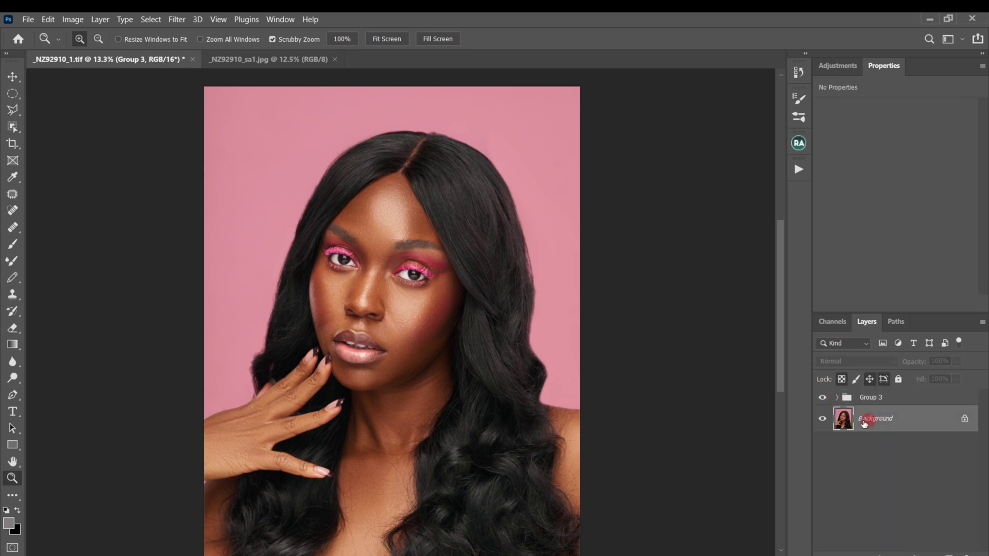
pyautogui.click(836, 398)
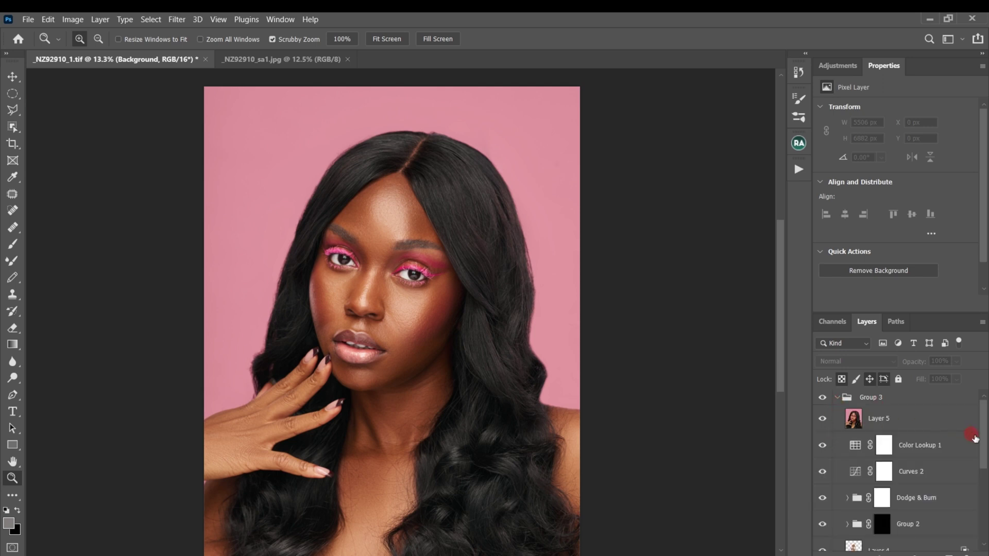
pyautogui.moveTo(984, 429); pyautogui.dragTo(981, 497)
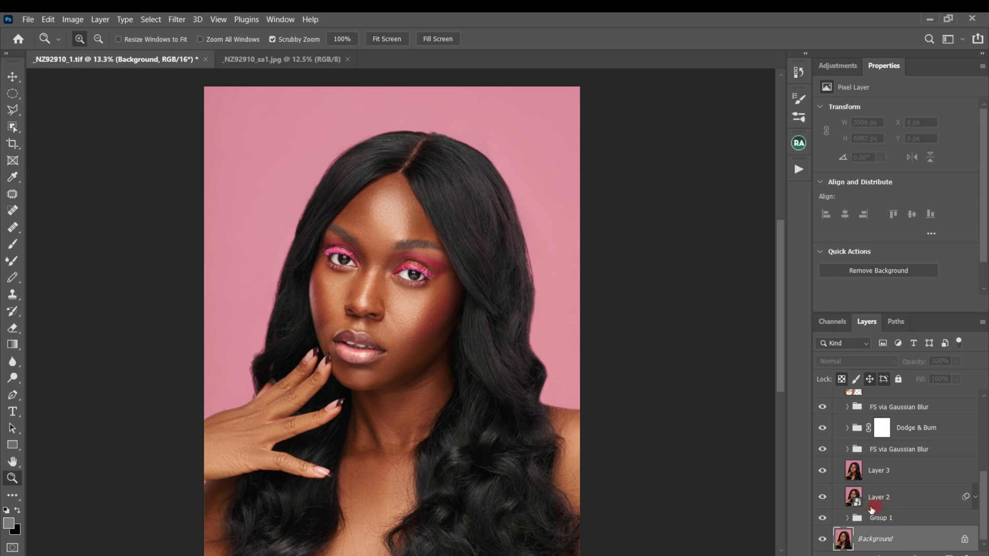
pyautogui.moveTo(984, 502)
pyautogui.mouseDown()
pyautogui.moveTo(977, 458)
pyautogui.moveTo(945, 437)
pyautogui.mouseUp()
# - Stamp the visible result, gather it into Group 3, and leave Group 3 collapsed above Background
pyautogui.hotkey('ctrl', 'shift', 'alt', 'e')
pyautogui.hotkey('ctrl', 'g')
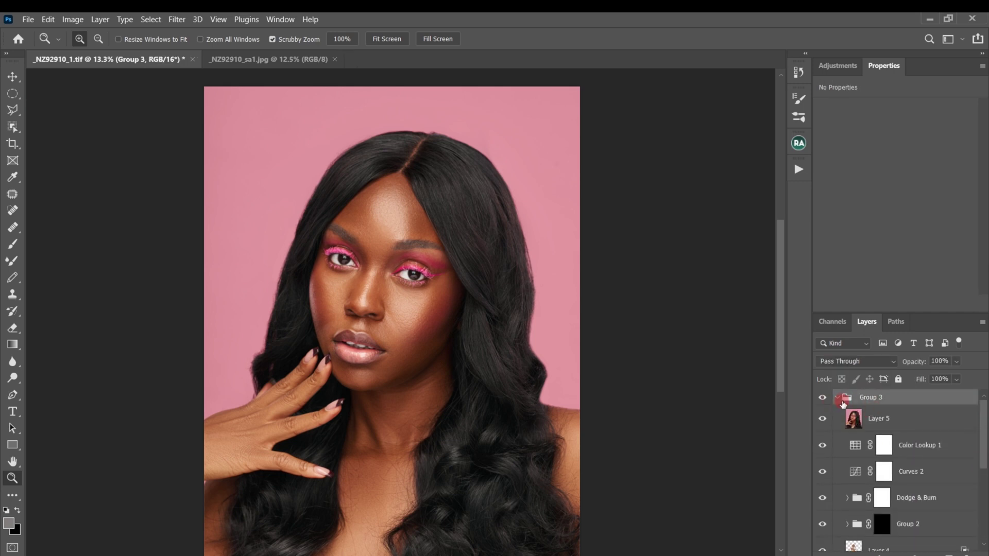
pyautogui.click(836, 399)
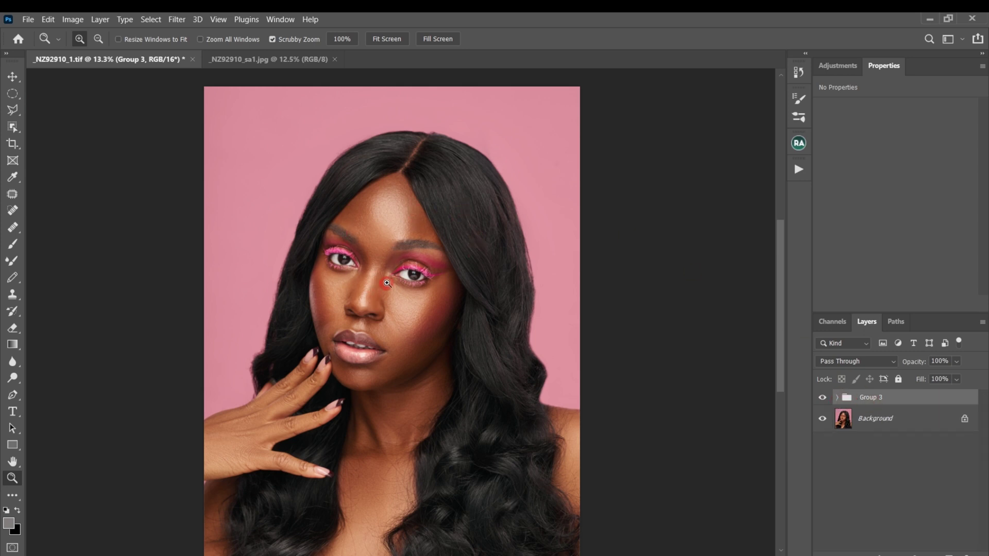
pyautogui.click(836, 398)
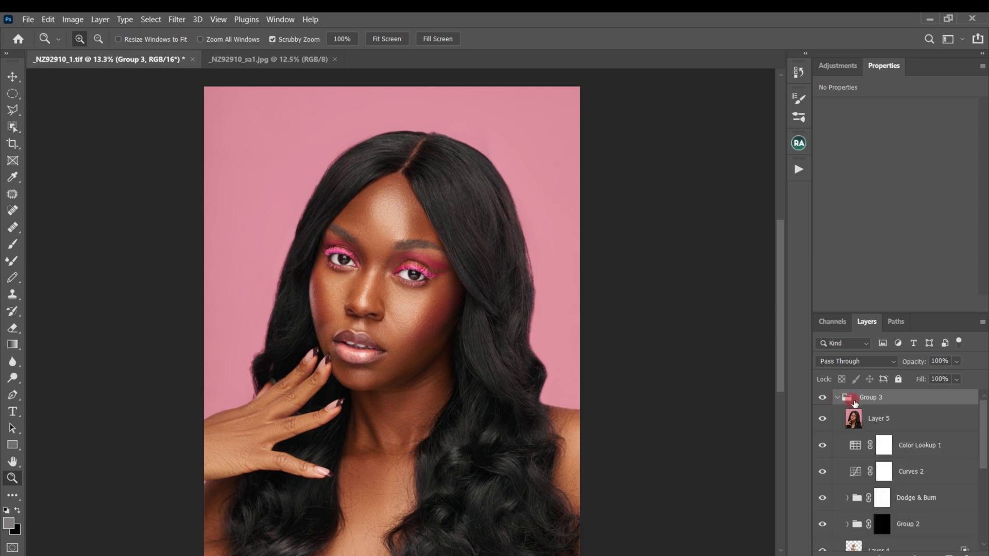
pyautogui.click(836, 398)
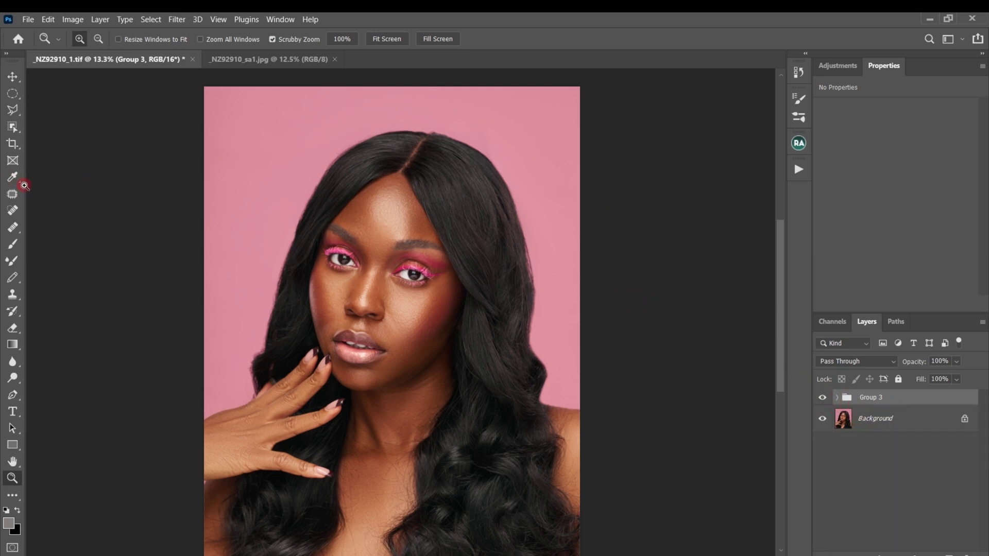
# - Add a Curves adjustment layer with a raised point to brighten the portrait
pyautogui.click(840, 65)
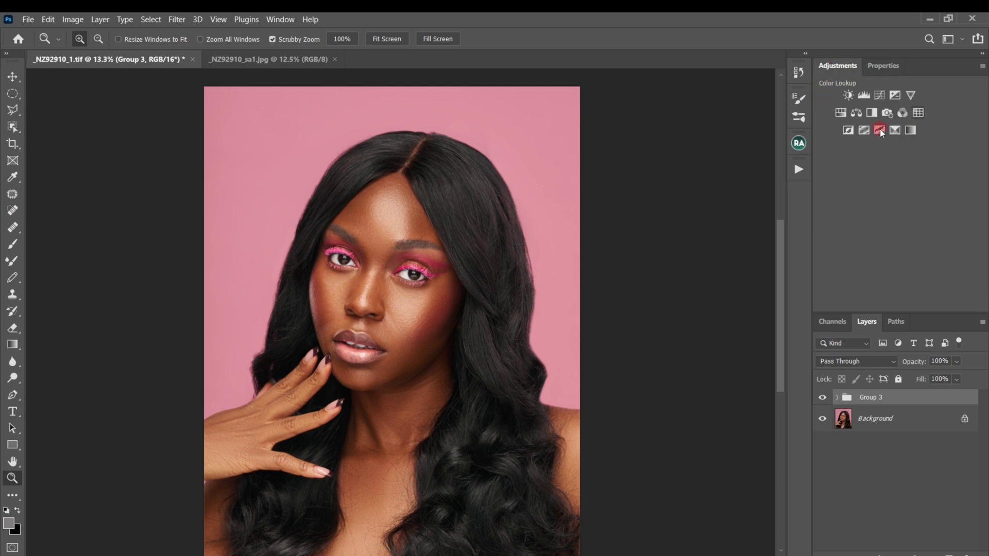
pyautogui.click(880, 95)
pyautogui.moveTo(886, 203); pyautogui.dragTo(882, 198)
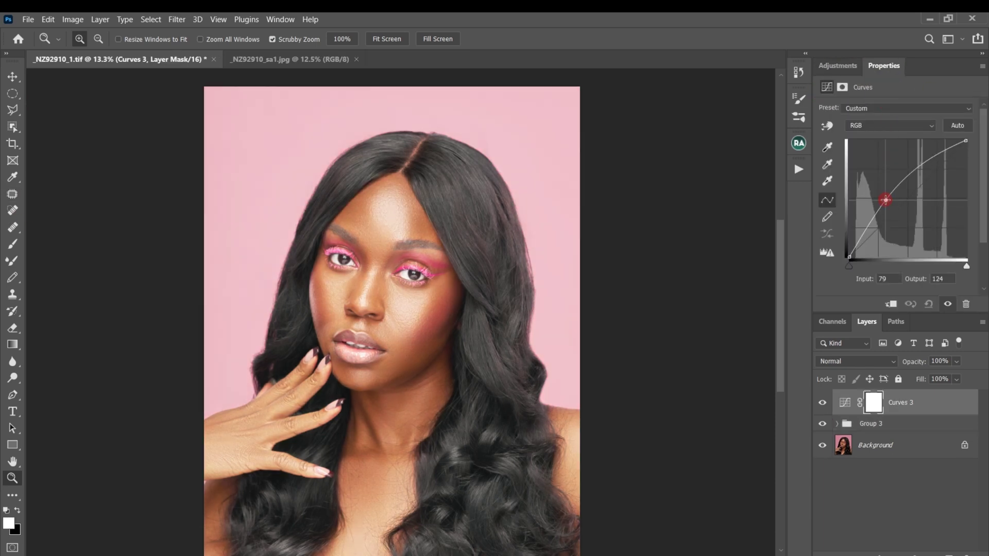
# - Add a Color Balance layer with Midtones Cyan-Red set to +27
pyautogui.click(841, 64)
pyautogui.click(856, 112)
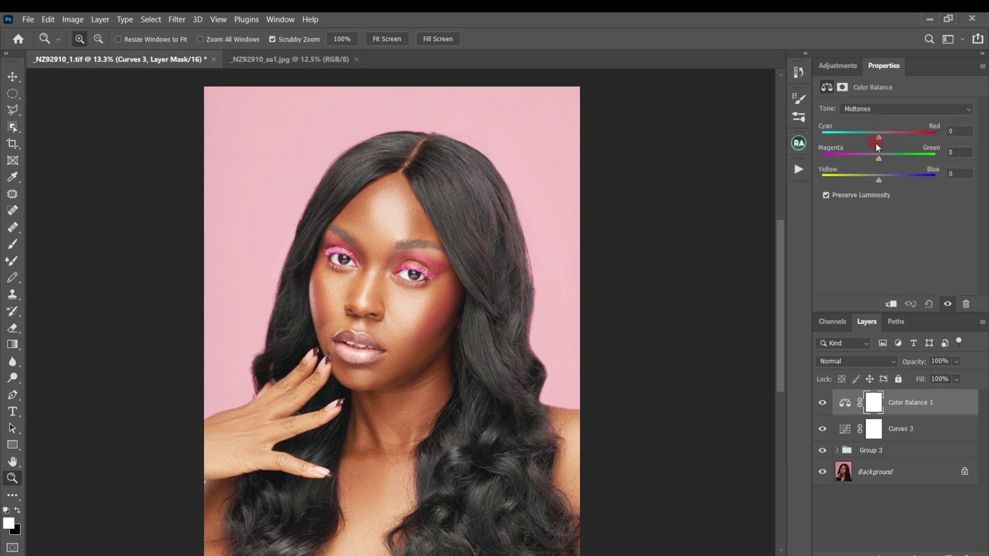
pyautogui.moveTo(888, 135); pyautogui.dragTo(894, 135)
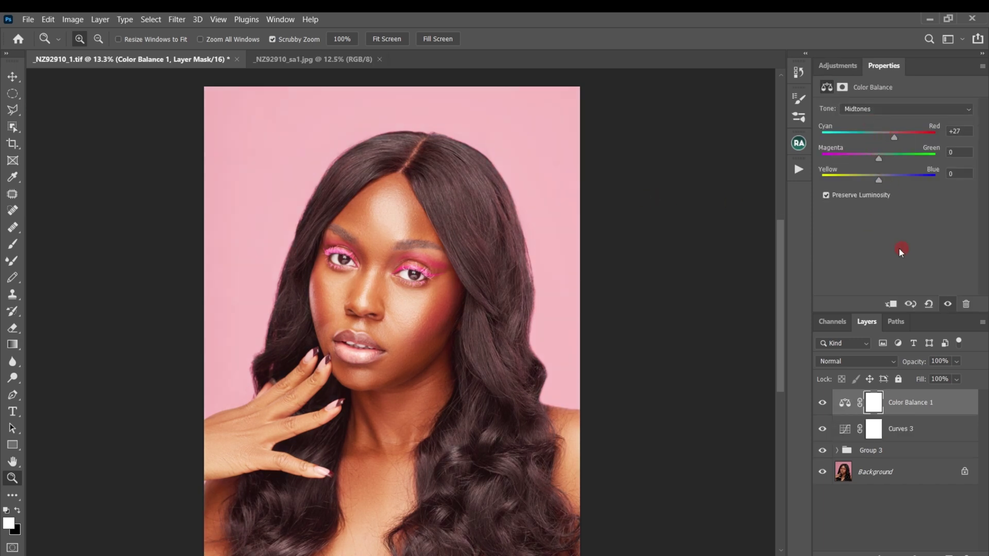
# - Start the Color Lookup Tables export, trim .tif from the description, and keep CUBE format
pyautogui.click(28, 19)
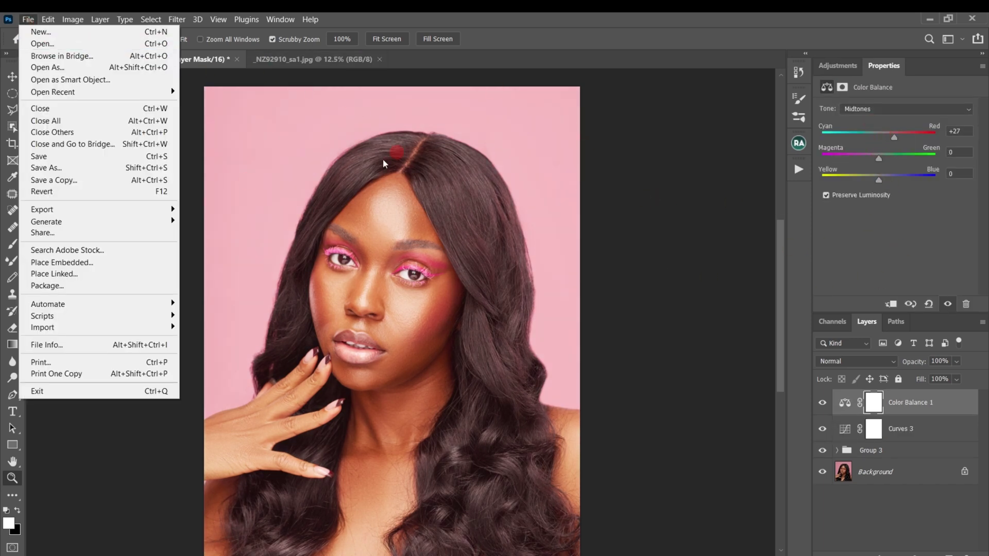
pyautogui.moveTo(98, 213)
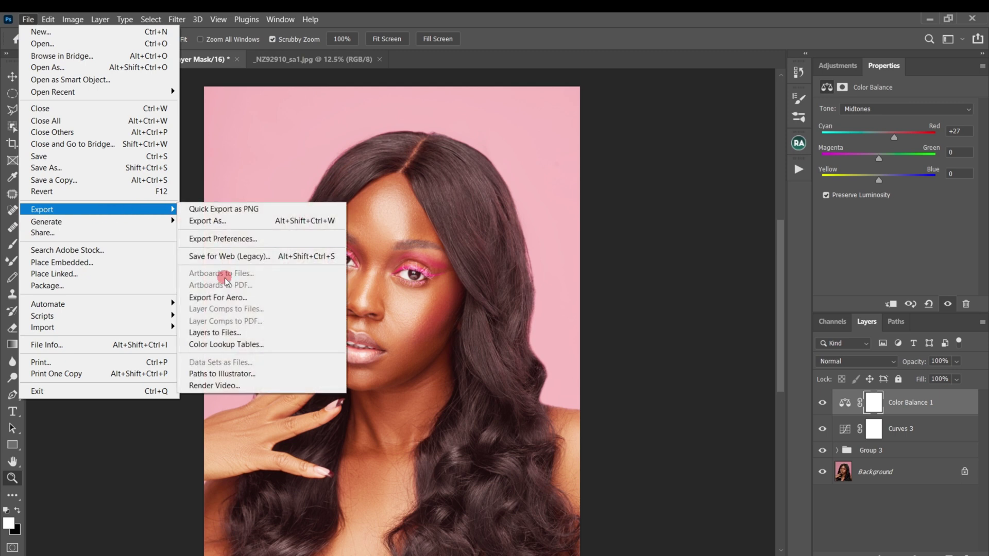
pyautogui.click(222, 345)
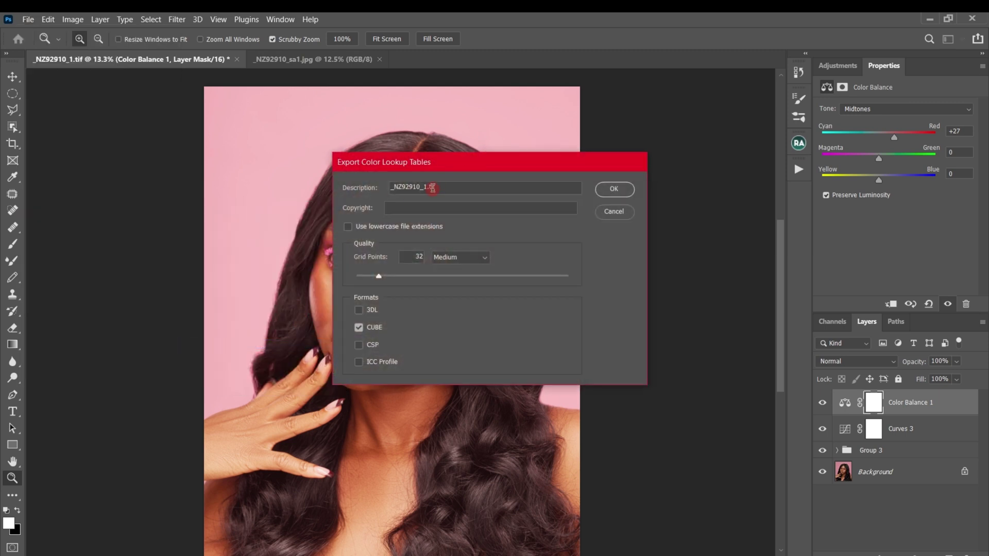
pyautogui.press('BackSpace')
pyautogui.press('BackSpace')
pyautogui.press('BackSpace')
pyautogui.press('BackSpace')
pyautogui.click(619, 191)
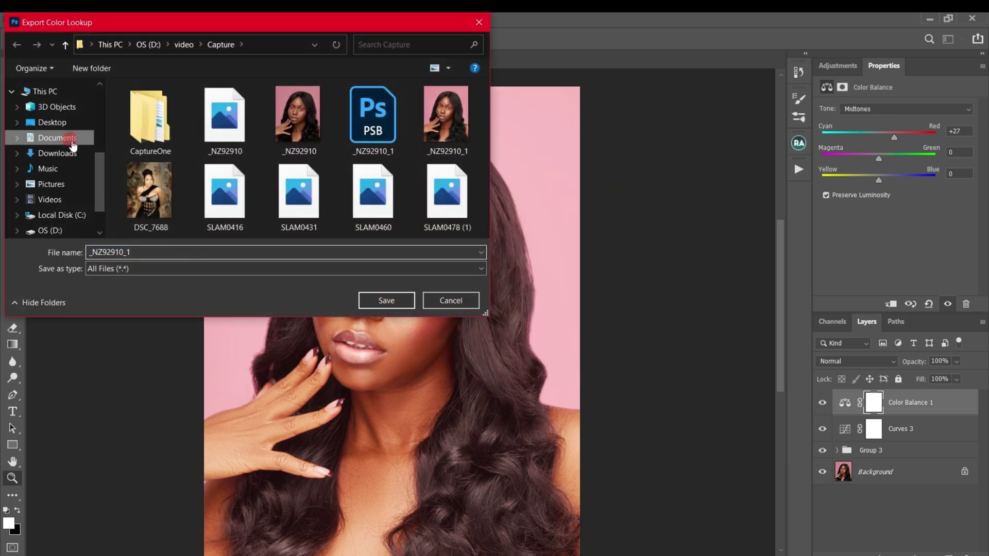
# - Save the lookup table in Documents as 'test 1'
pyautogui.click(72, 138)
pyautogui.write('test 1')
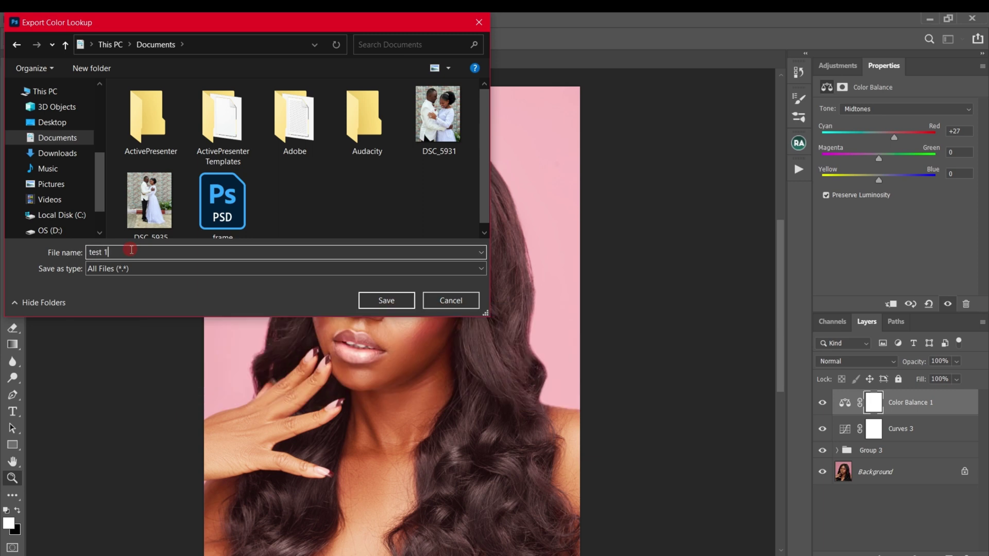
pyautogui.press('Return')
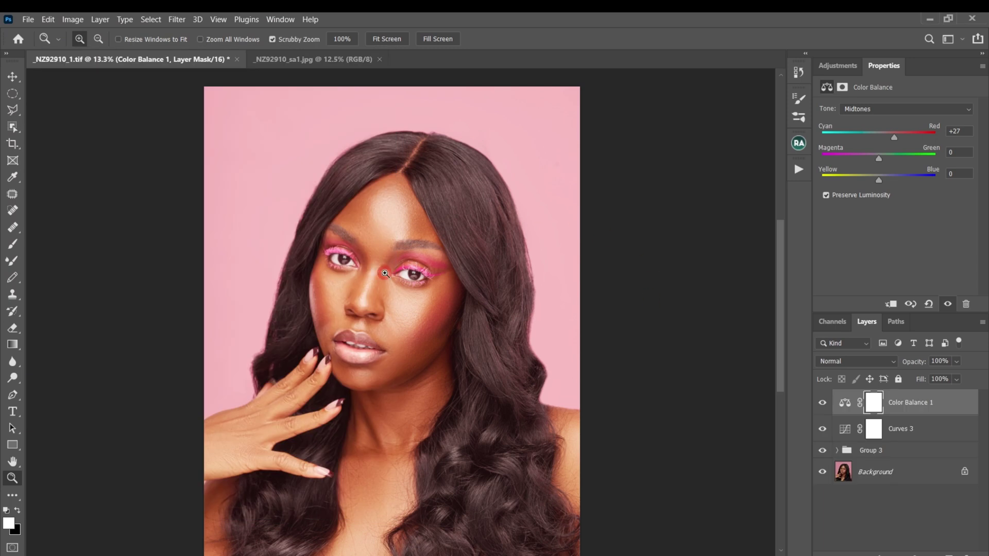
# - Group Curves 3 and Color Balance 1 into Group 4 and hide it
pyautogui.keyDown('shift'); pyautogui.click(898, 431); pyautogui.keyUp('shift')
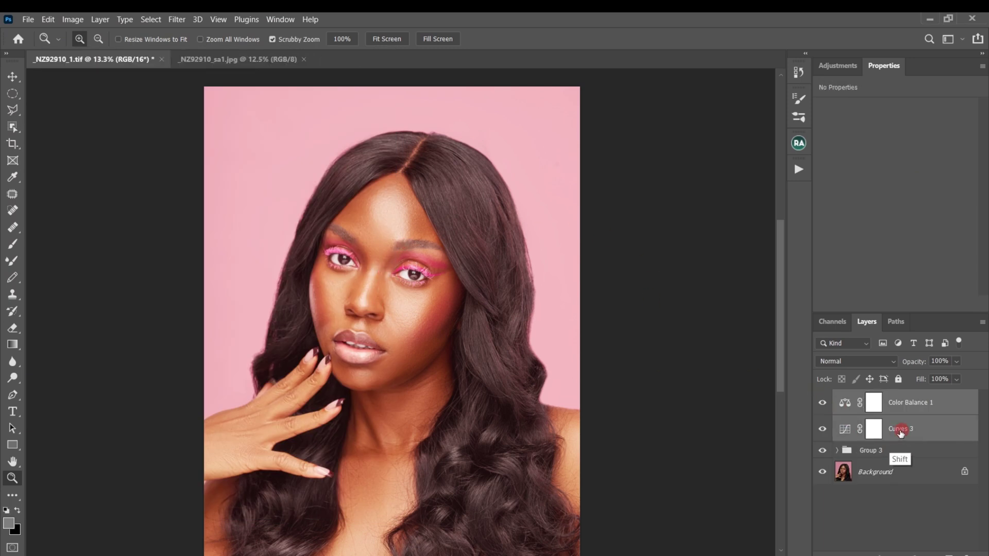
pyautogui.hotkey('ctrl', 'g')
pyautogui.click(822, 397)
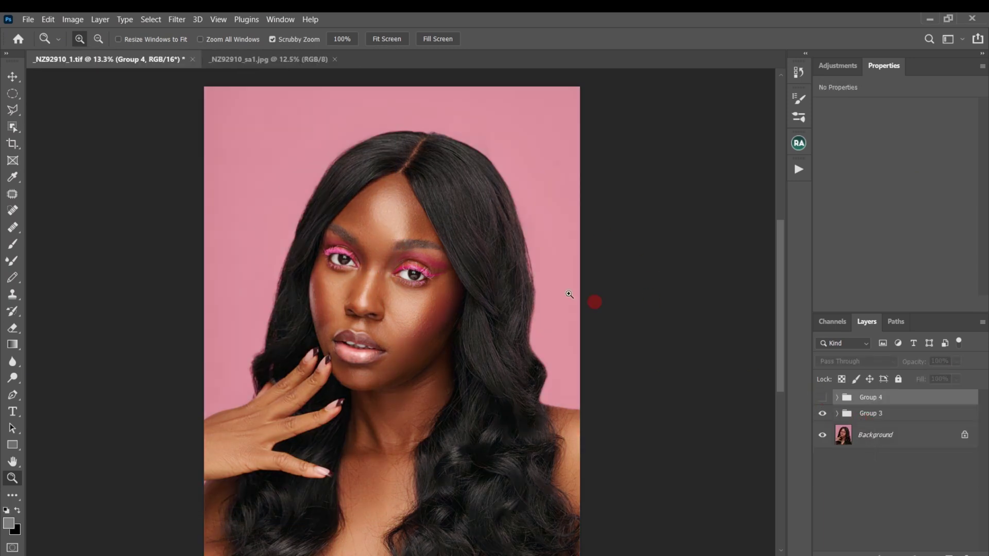
# - Add a Color Lookup layer loading the test 1.CUBE 3D LUT
pyautogui.click(839, 65)
pyautogui.click(916, 117)
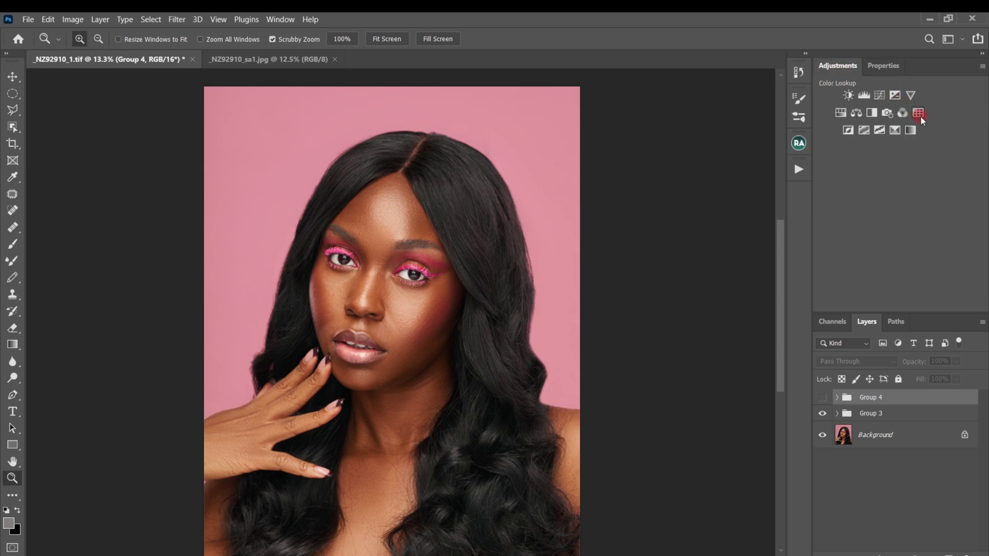
pyautogui.click(906, 110)
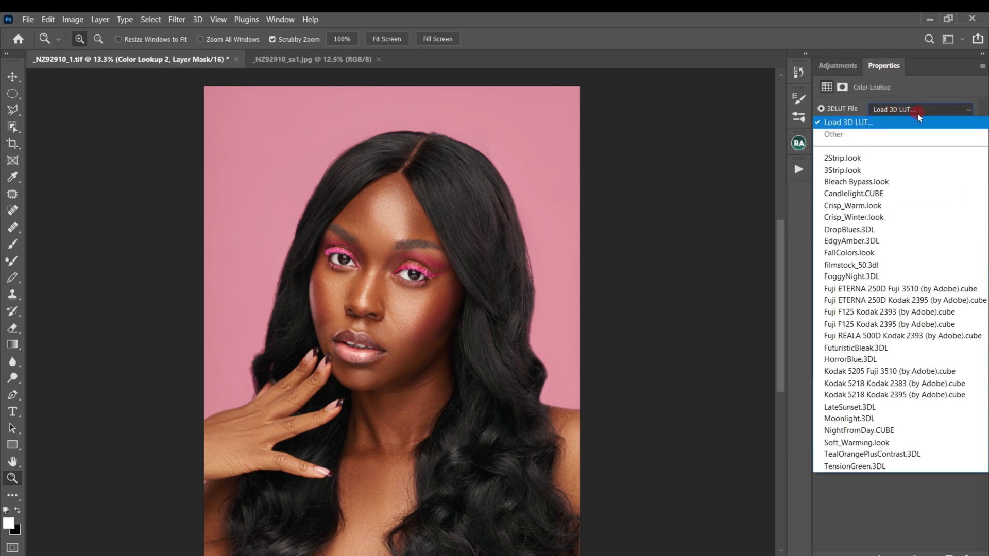
pyautogui.click(853, 122)
pyautogui.click(449, 139)
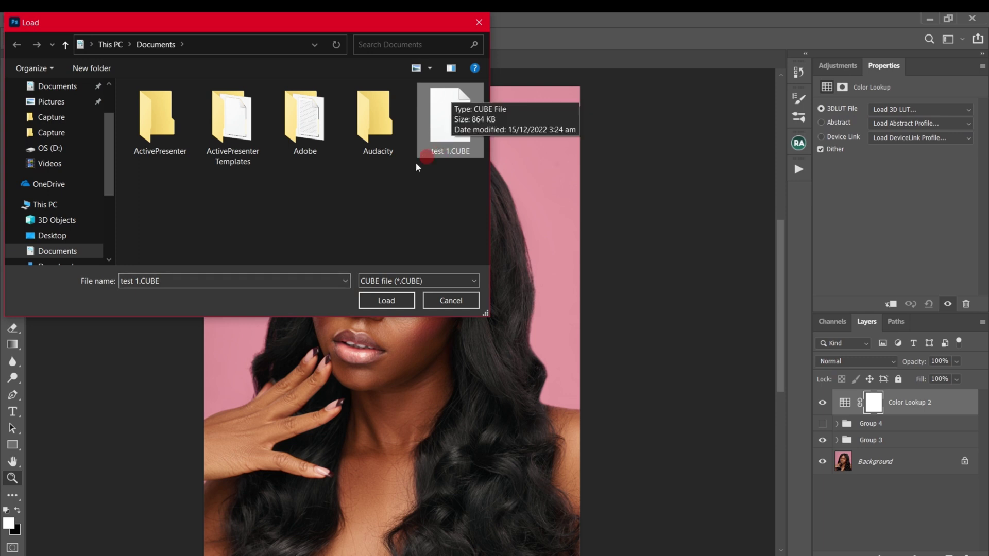
pyautogui.click(389, 301)
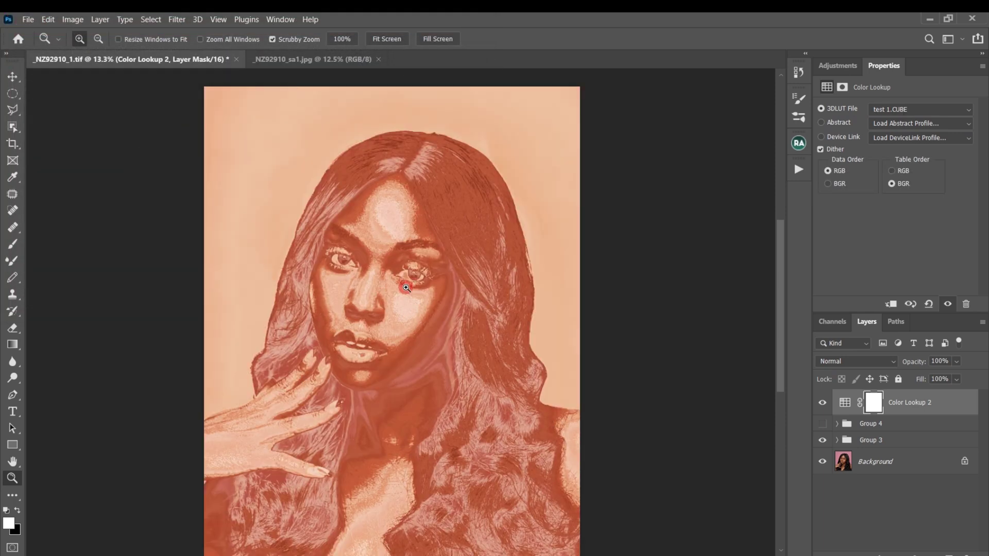
# - Inspect the face, delete Group 4, and switch to the _NZ92910_sa1.jpg portrait
pyautogui.moveTo(406, 288); pyautogui.dragTo(432, 294)
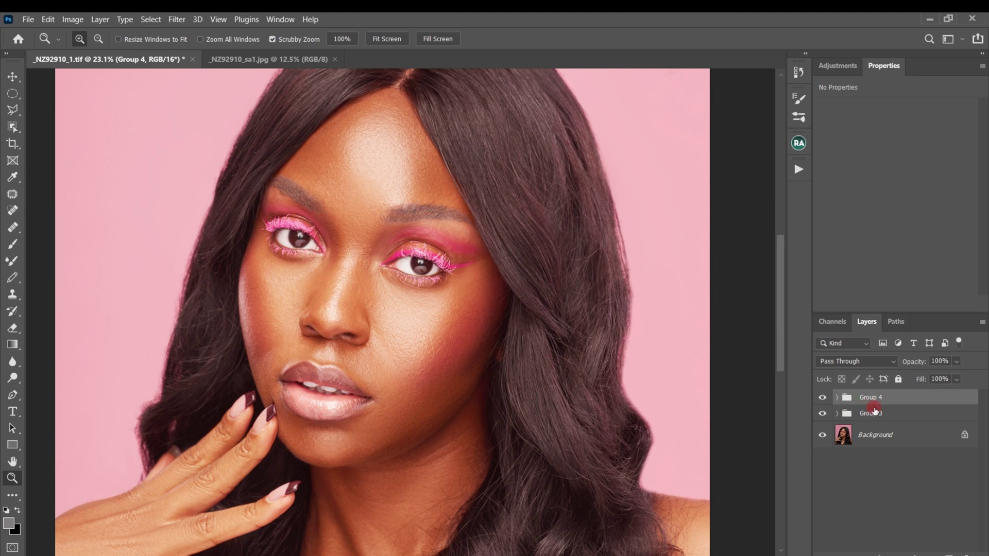
pyautogui.moveTo(903, 397); pyautogui.dragTo(961, 549)
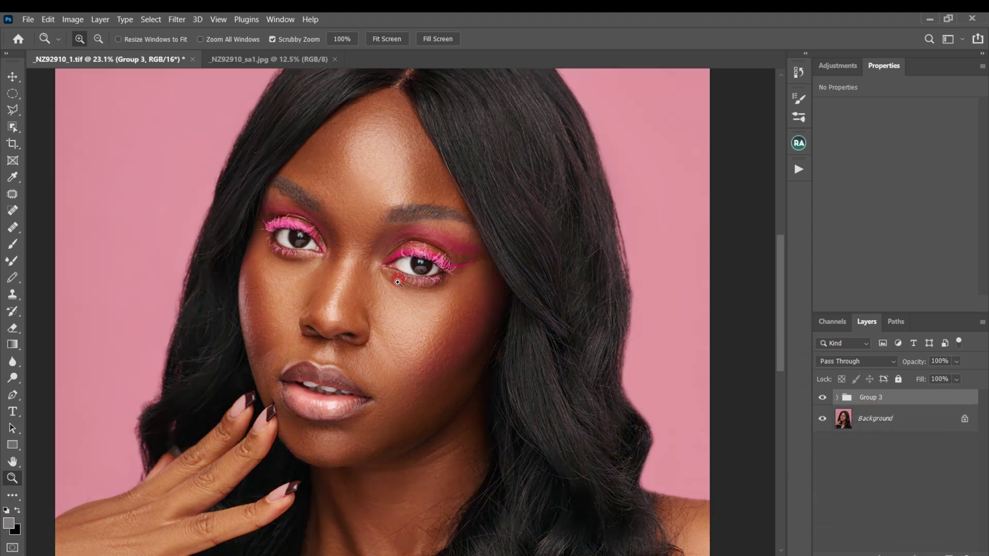
pyautogui.moveTo(381, 324); pyautogui.dragTo(359, 312)
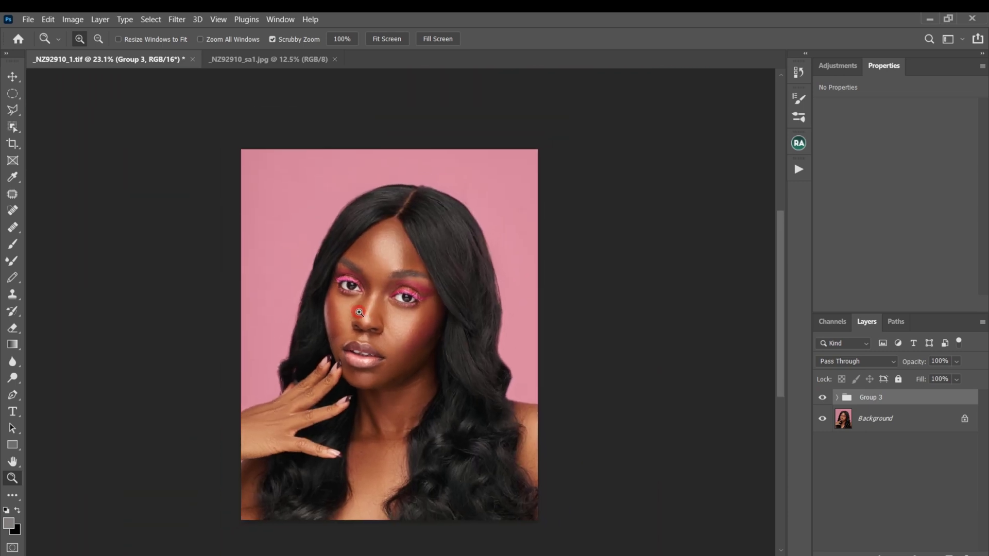
pyautogui.click(359, 312)
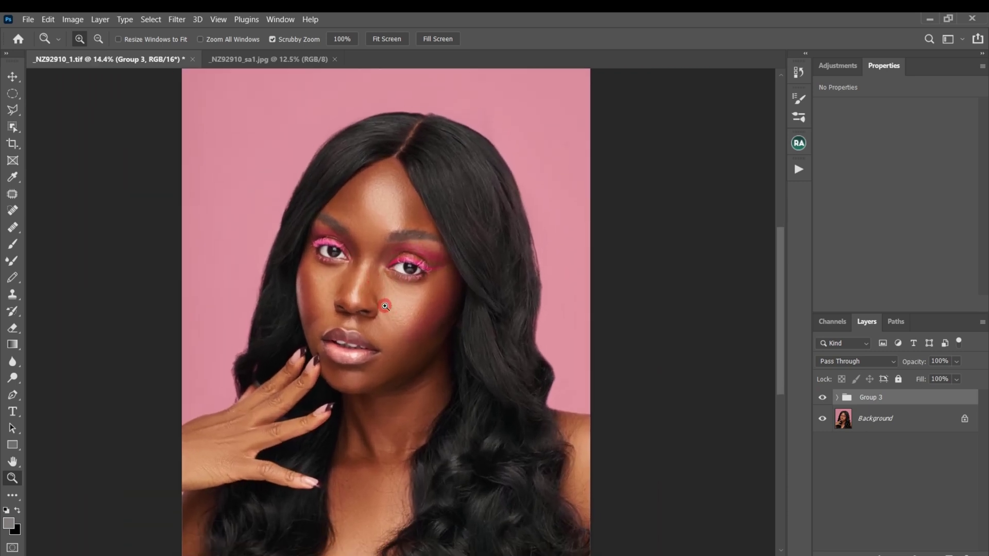
pyautogui.click(257, 58)
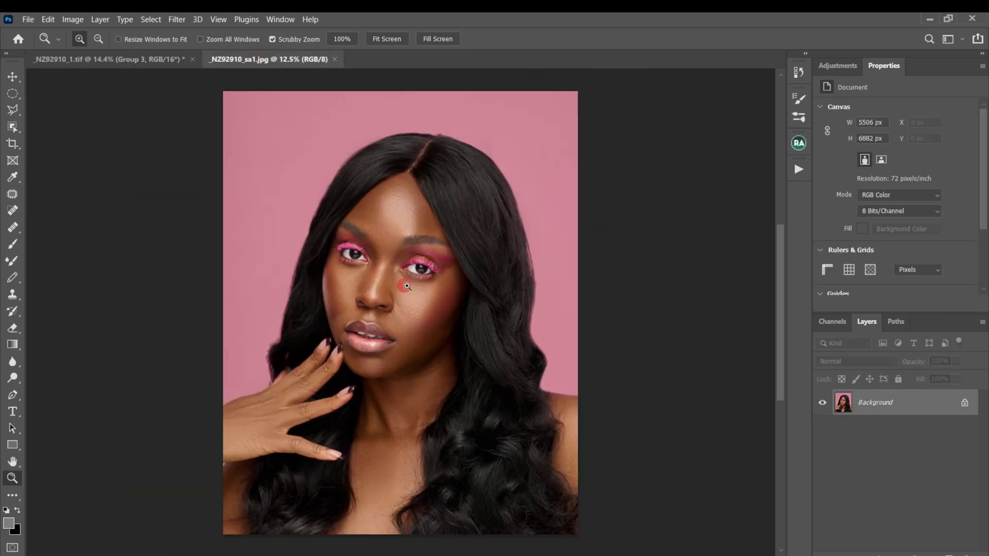
# - Add a Curves layer with a slightly lowered shadow point and highlights raised to 193→200
pyautogui.click(875, 399)
pyautogui.click(870, 380)
pyautogui.click(836, 66)
pyautogui.click(881, 96)
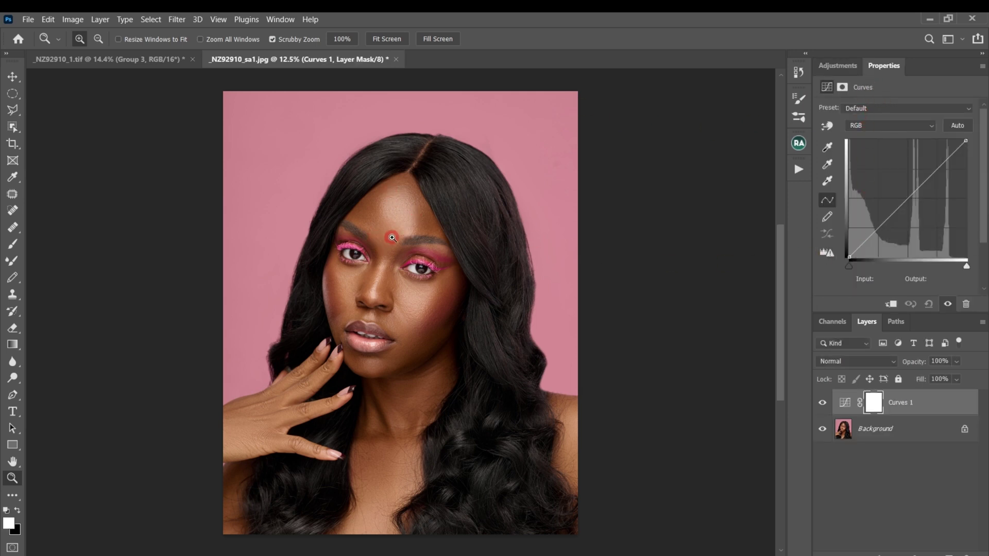
pyautogui.click(880, 231)
pyautogui.moveTo(880, 230); pyautogui.dragTo(876, 231)
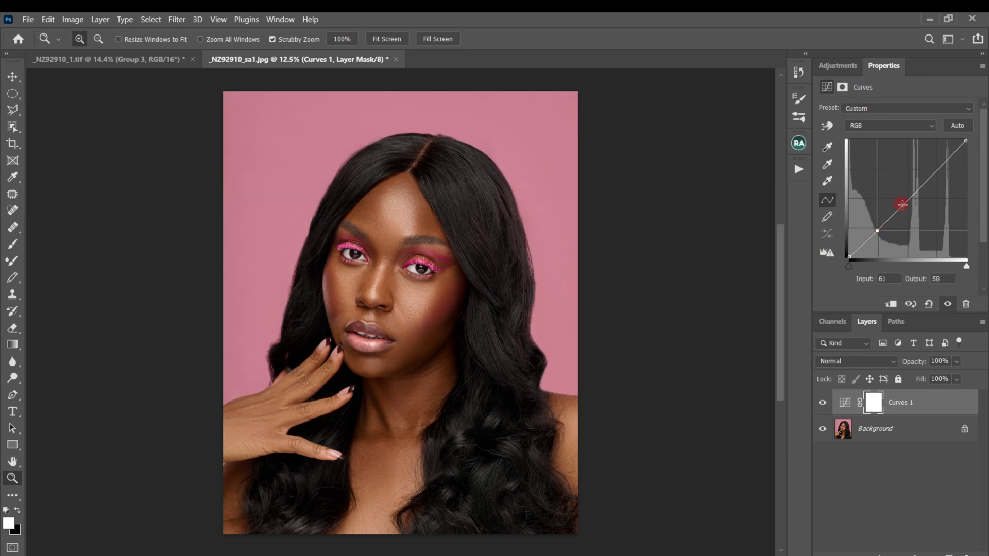
pyautogui.moveTo(935, 166); pyautogui.dragTo(936, 166)
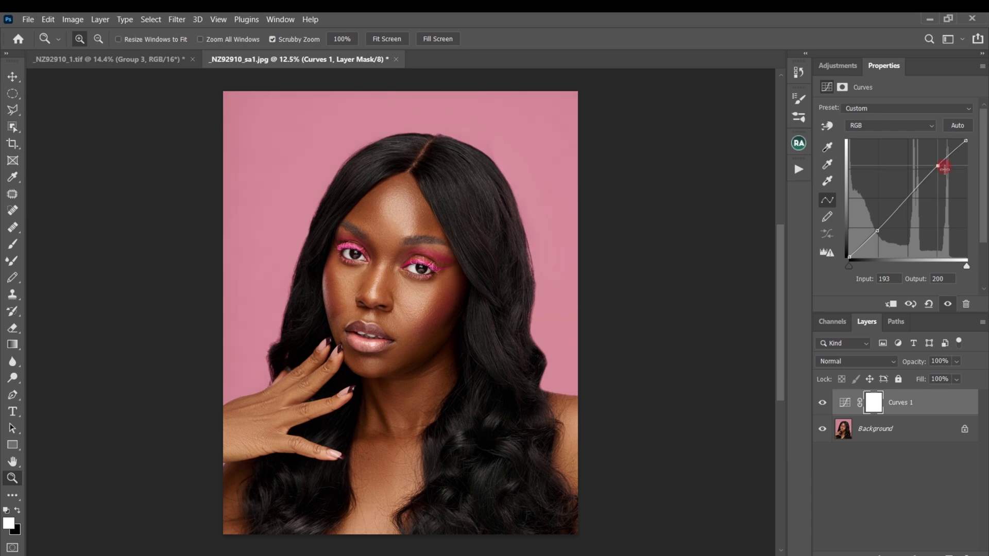
# - Lower the shadow point to 58→55, compare with Curves 1 hidden, and add Color Balance
pyautogui.click(877, 230)
pyautogui.moveTo(877, 230); pyautogui.dragTo(876, 232)
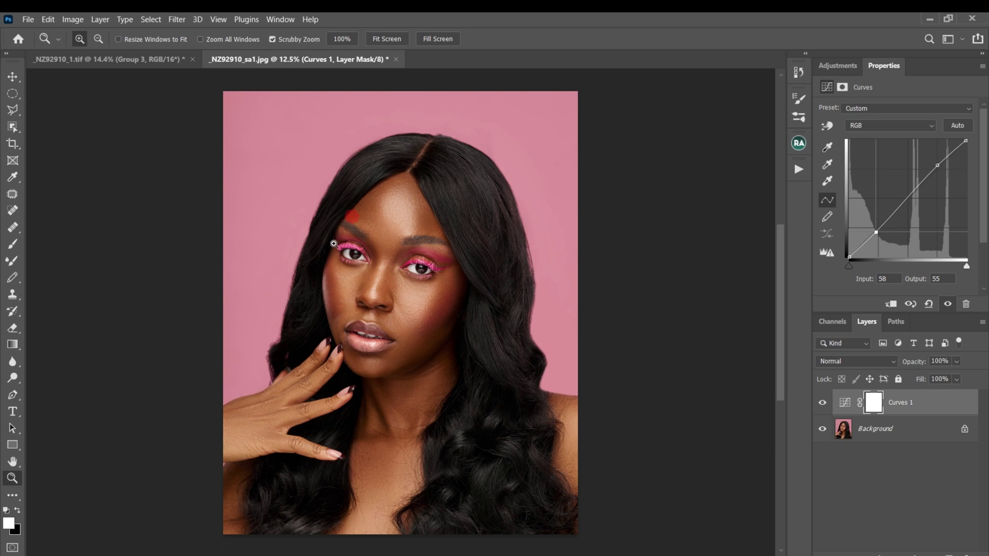
pyautogui.click(821, 410)
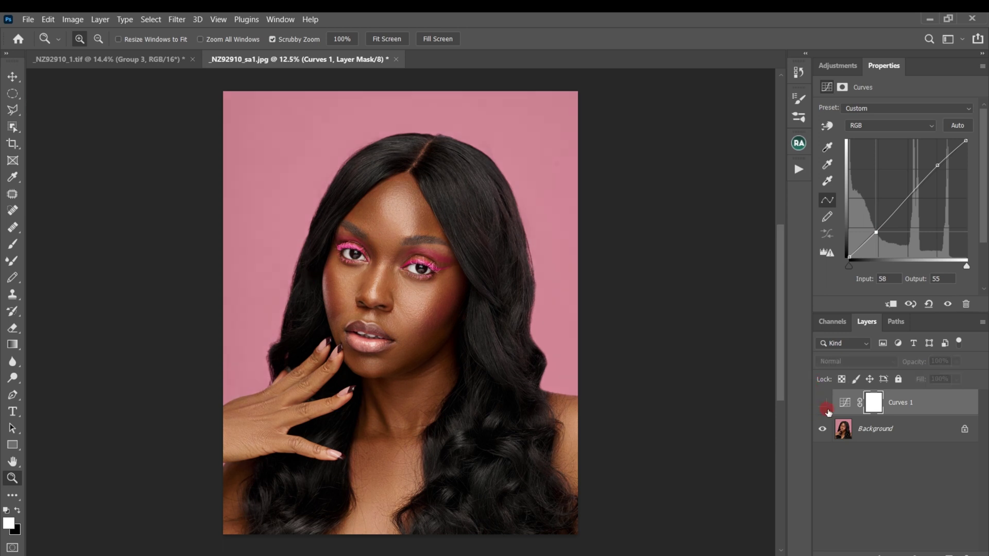
pyautogui.click(823, 411)
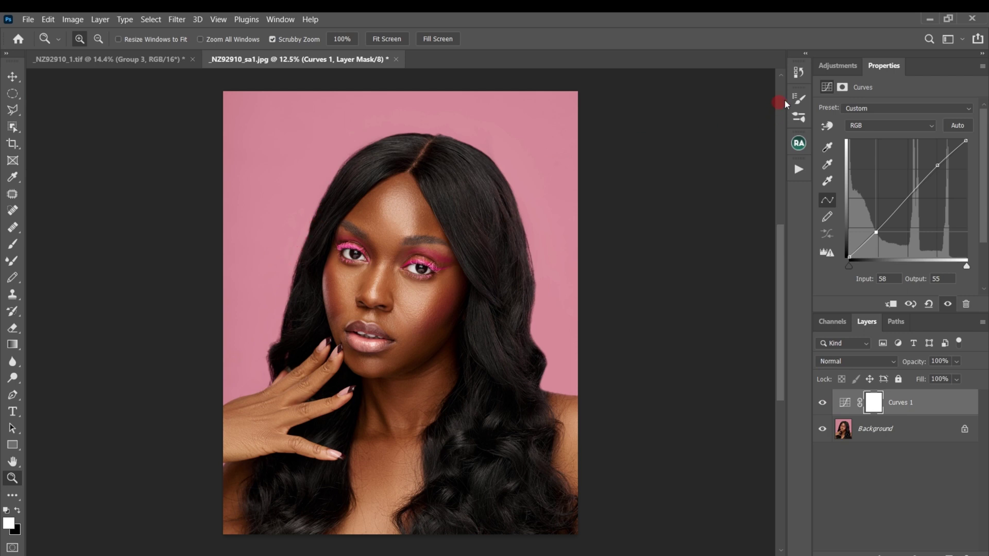
pyautogui.click(840, 67)
pyautogui.click(856, 114)
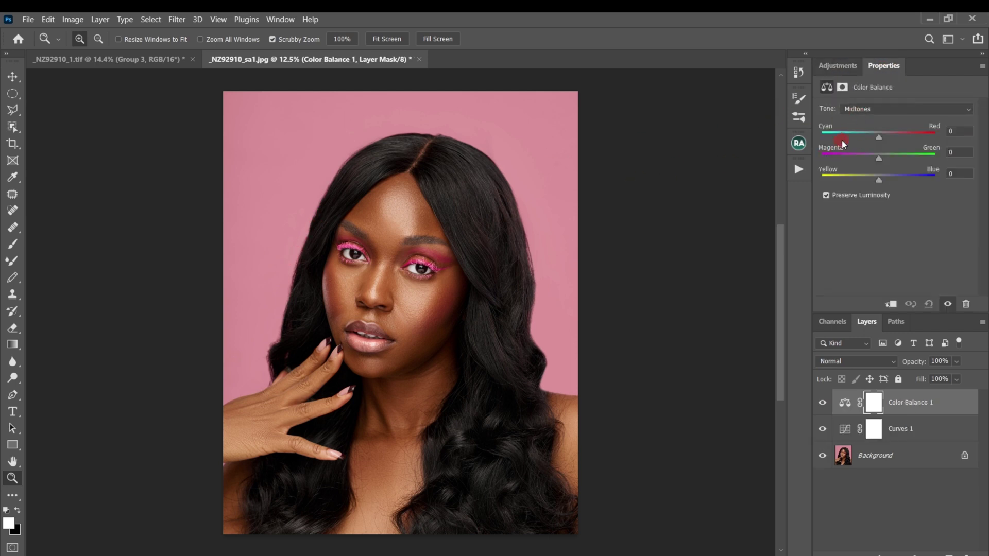
# - Shift the midtones slightly toward red and push the shadows to +2 blue
pyautogui.moveTo(879, 137); pyautogui.dragTo(879, 137)
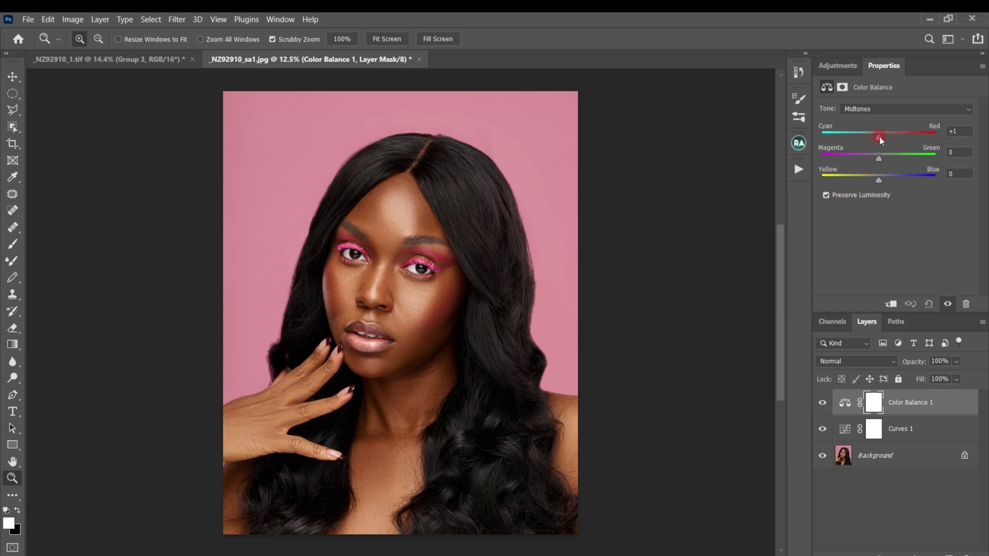
pyautogui.click(876, 107)
pyautogui.click(855, 119)
pyautogui.moveTo(879, 181); pyautogui.dragTo(880, 180)
# - Set the highlights to −2 blue (toward yellow) and +2 red
pyautogui.click(872, 108)
pyautogui.click(864, 138)
pyautogui.moveTo(878, 184); pyautogui.dragTo(876, 181)
pyautogui.moveTo(881, 137); pyautogui.dragTo(879, 137)
# - Add a Selective Color layer and set Black in the Reds to −5
pyautogui.click(837, 66)
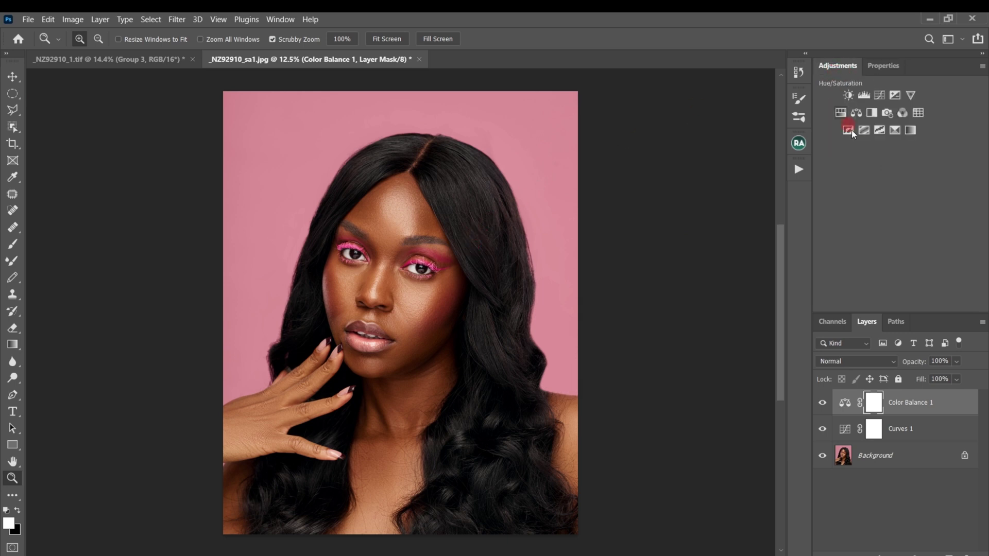
pyautogui.click(895, 131)
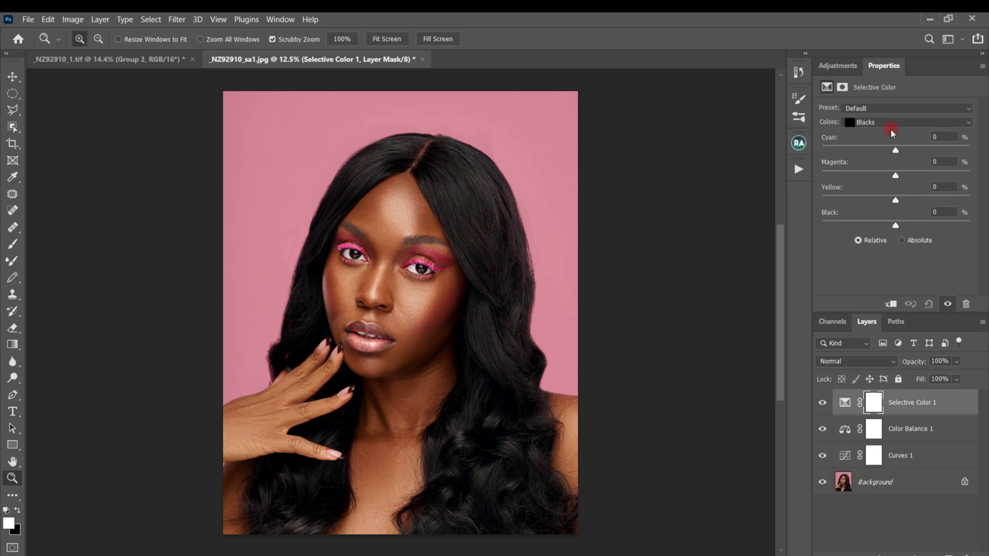
pyautogui.click(870, 129)
pyautogui.click(869, 136)
pyautogui.moveTo(896, 226); pyautogui.dragTo(894, 226)
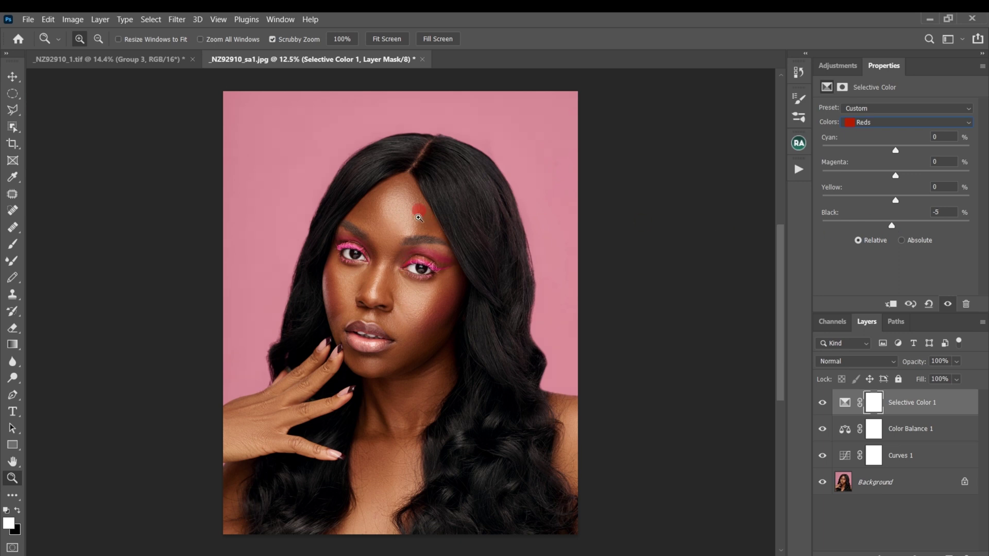
pyautogui.hotkey('ctrl', 'z')
pyautogui.moveTo(894, 224); pyautogui.dragTo(890, 224)
pyautogui.click(895, 150)
# - Reduce Cyan in the Yellows, then fine-tune Cyan in the Reds
pyautogui.click(867, 131)
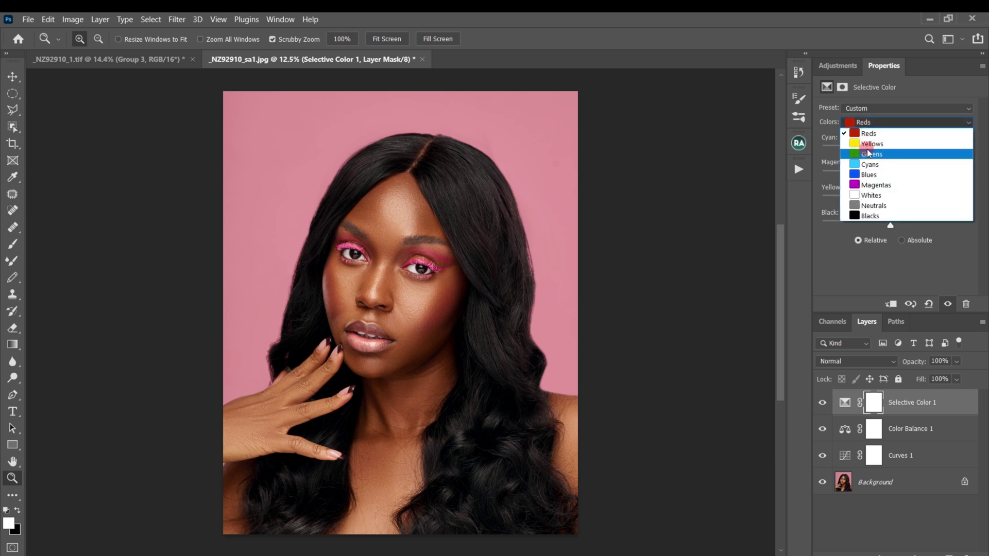
pyautogui.click(860, 135)
pyautogui.moveTo(896, 151)
pyautogui.mouseDown()
pyautogui.moveTo(848, 151)
pyautogui.moveTo(937, 164)
pyautogui.moveTo(899, 158)
pyautogui.mouseUp()
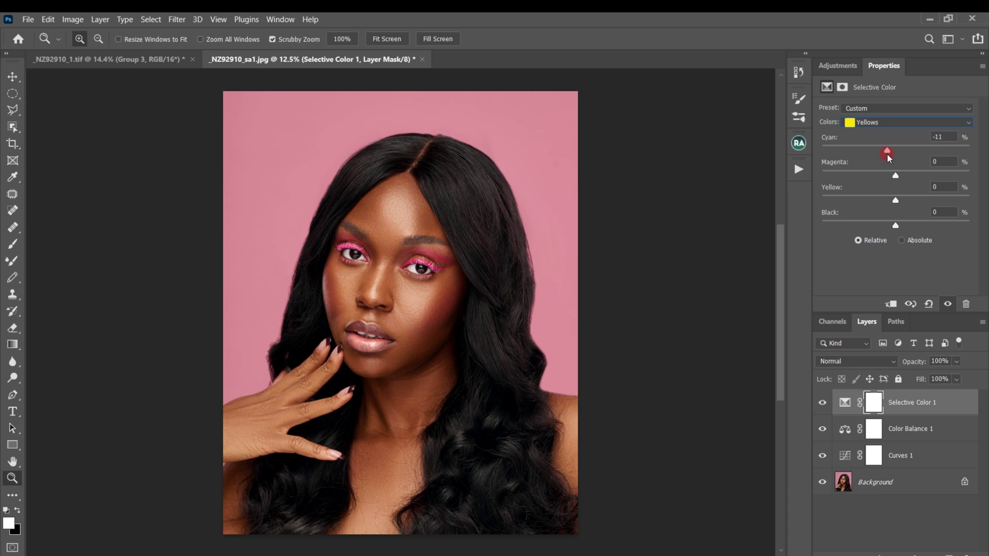
pyautogui.hotkey('alt', 'Down')
pyautogui.press('Up')
pyautogui.press('Return')
pyautogui.moveTo(887, 150); pyautogui.dragTo(854, 154)
pyautogui.moveTo(915, 157)
pyautogui.mouseDown()
pyautogui.moveTo(969, 165)
pyautogui.moveTo(922, 162)
pyautogui.mouseUp()
pyautogui.moveTo(886, 153); pyautogui.dragTo(883, 151)
# - Return to Yellows and compare the image with Selective Color 1 hidden and shown
pyautogui.click(876, 123)
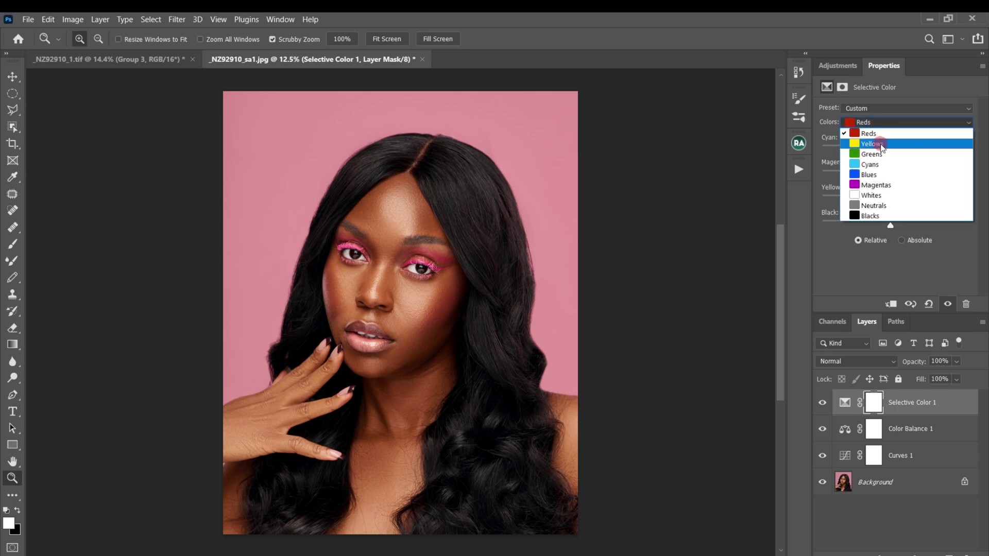
pyautogui.click(878, 145)
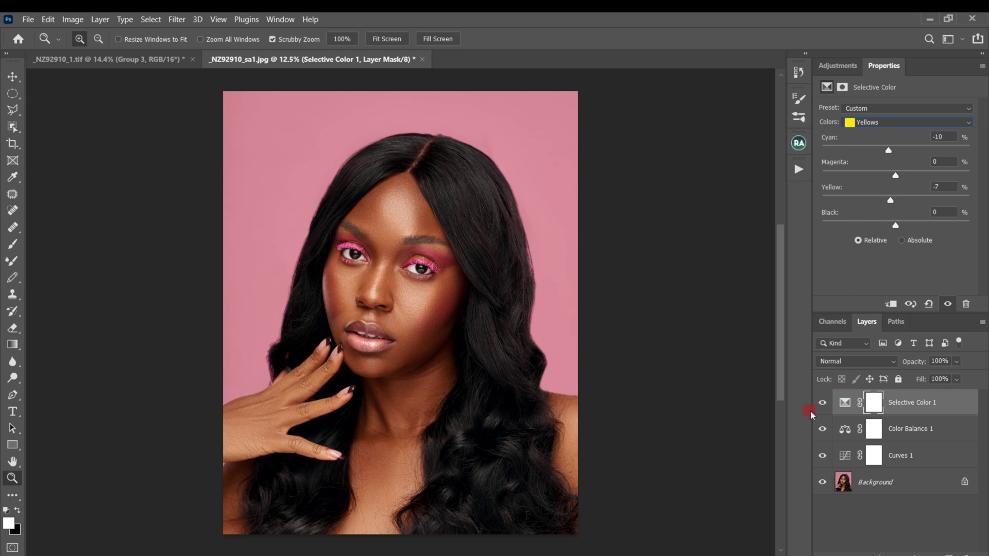
pyautogui.click(822, 403)
pyautogui.click(823, 404)
pyautogui.click(825, 406)
pyautogui.click(823, 403)
pyautogui.click(838, 66)
# - Add a Hue/Saturation layer on Yellows with Hue −2 and Saturation +3
pyautogui.click(839, 113)
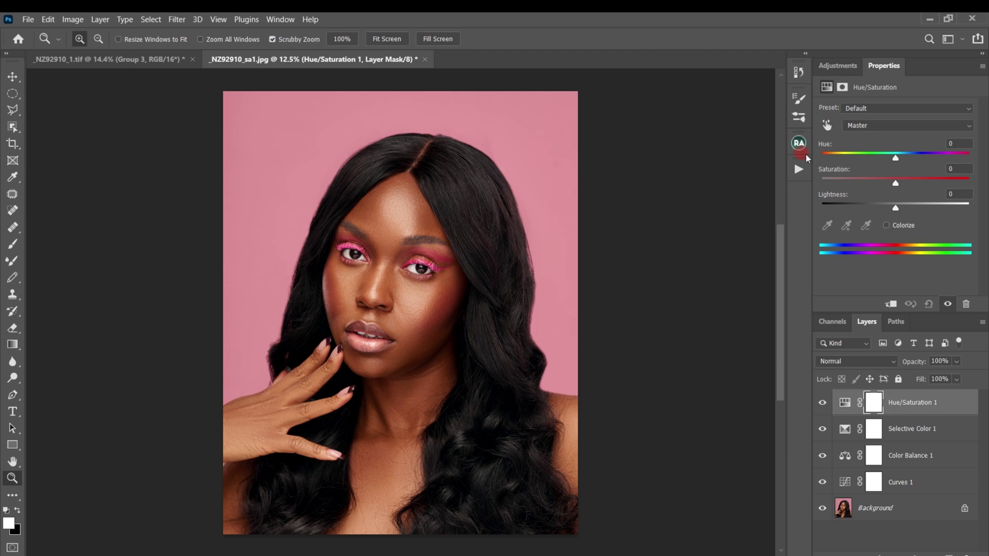
pyautogui.click(863, 125)
pyautogui.click(858, 157)
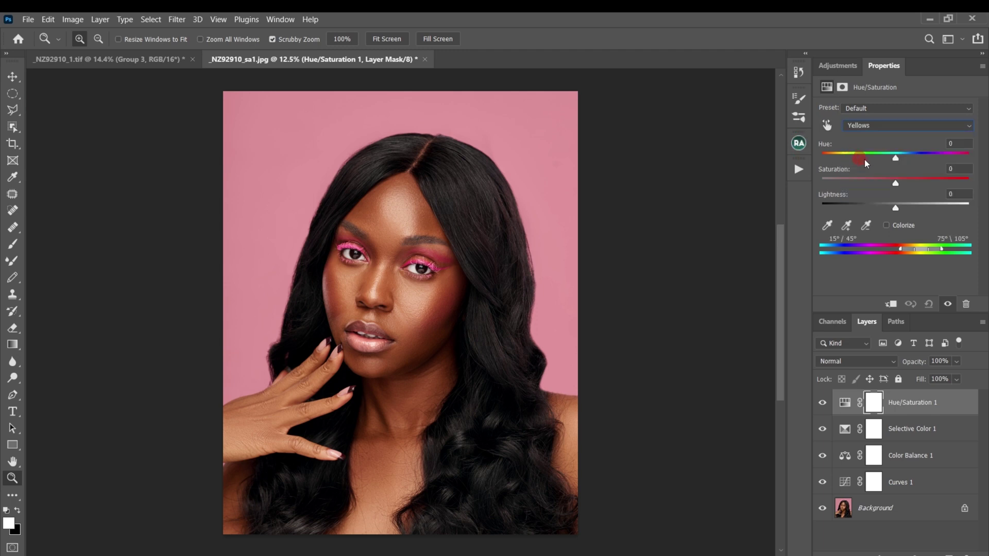
pyautogui.moveTo(894, 156); pyautogui.dragTo(885, 164)
pyautogui.moveTo(895, 184); pyautogui.dragTo(898, 181)
# - Compare the portrait with Hue/Saturation 1 hidden and shown
pyautogui.click(822, 407)
pyautogui.click(824, 404)
pyautogui.click(823, 403)
pyautogui.click(822, 403)
pyautogui.click(837, 66)
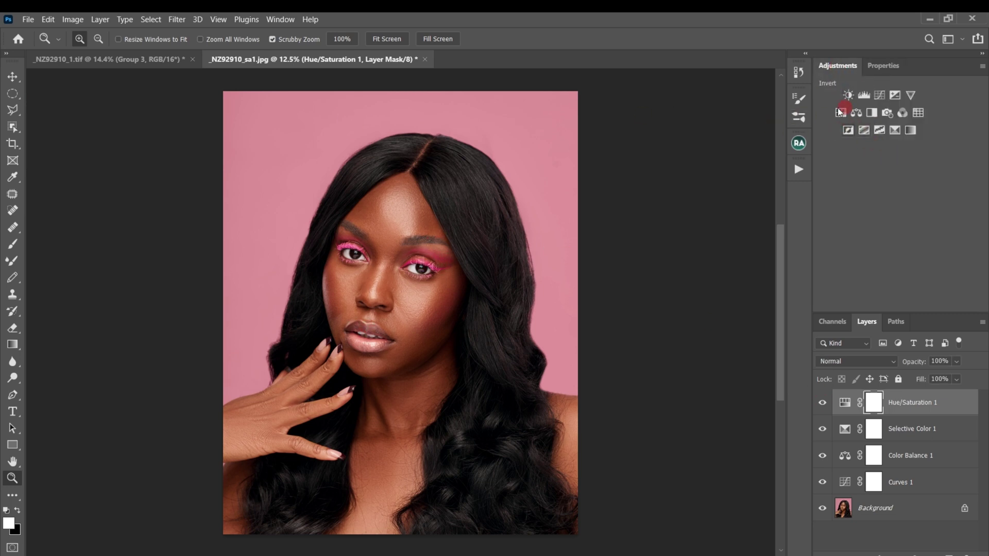
# - Add a Curves 2 shadow adjustment, then group all five adjustment layers as Group 1
pyautogui.click(879, 95)
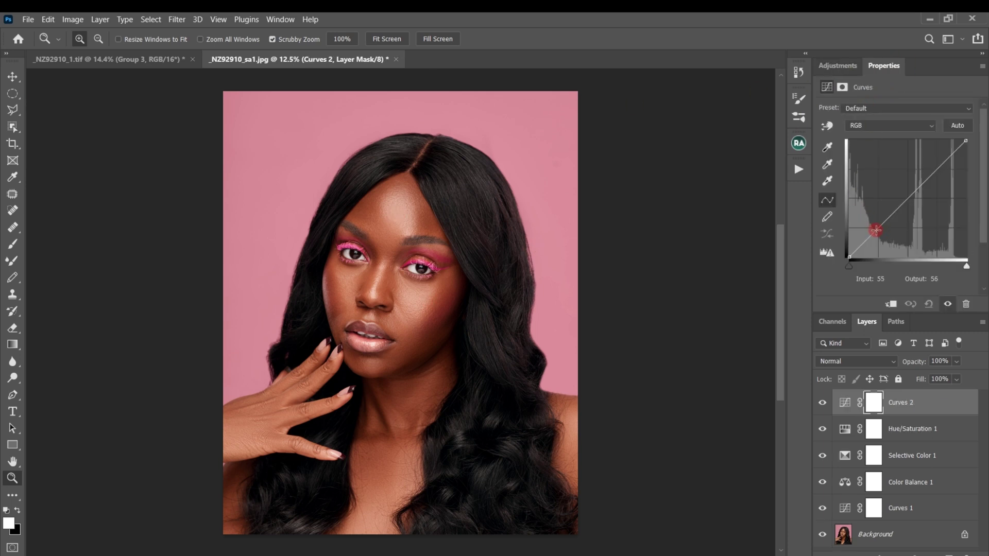
pyautogui.moveTo(878, 229); pyautogui.dragTo(846, 249)
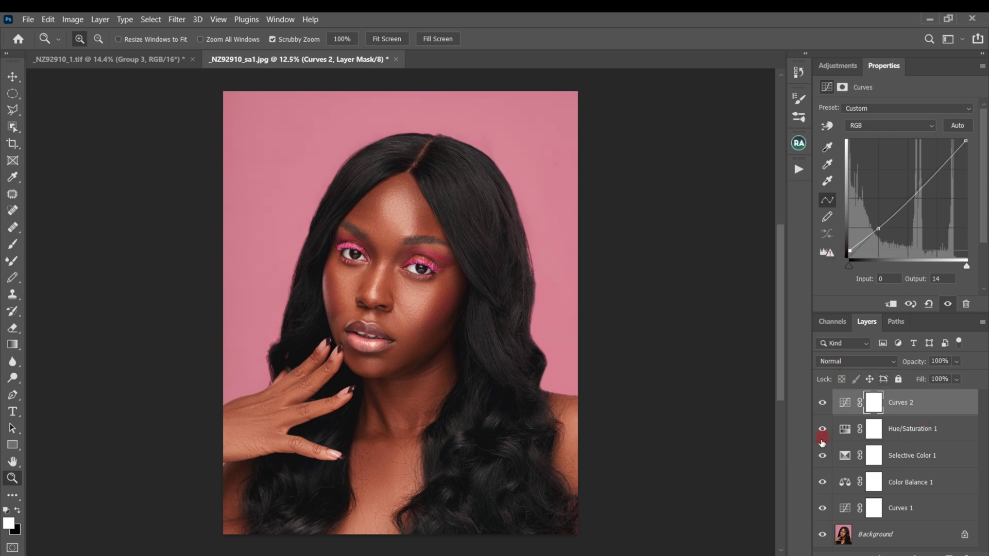
pyautogui.keyDown('shift'); pyautogui.click(902, 509); pyautogui.keyUp('shift')
pyautogui.hotkey('ctrl', 'g')
pyautogui.click(822, 397)
pyautogui.click(822, 397)
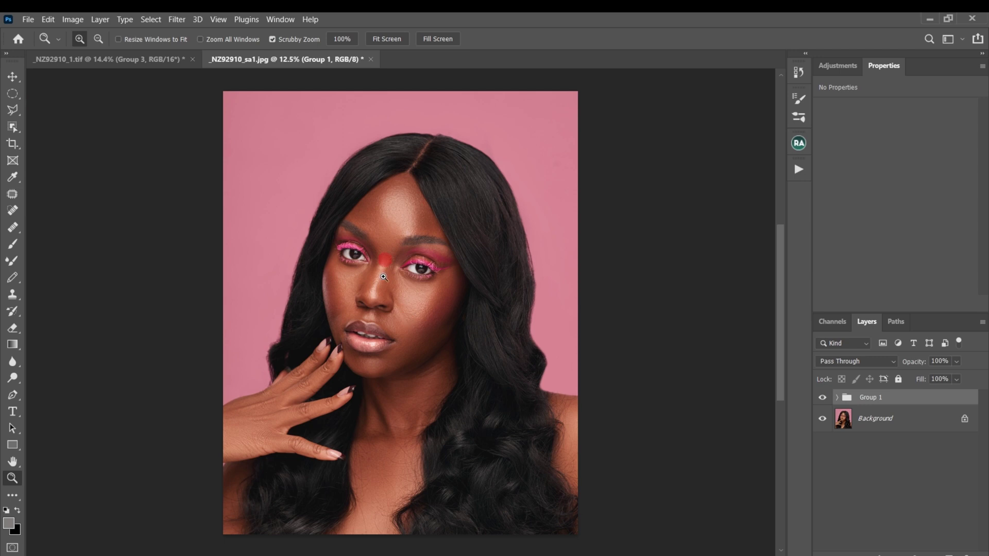
# - Expand Group 1 and ungroup it with Ctrl+Shift+G, leaving five separate adjustment layers
pyautogui.click(838, 398)
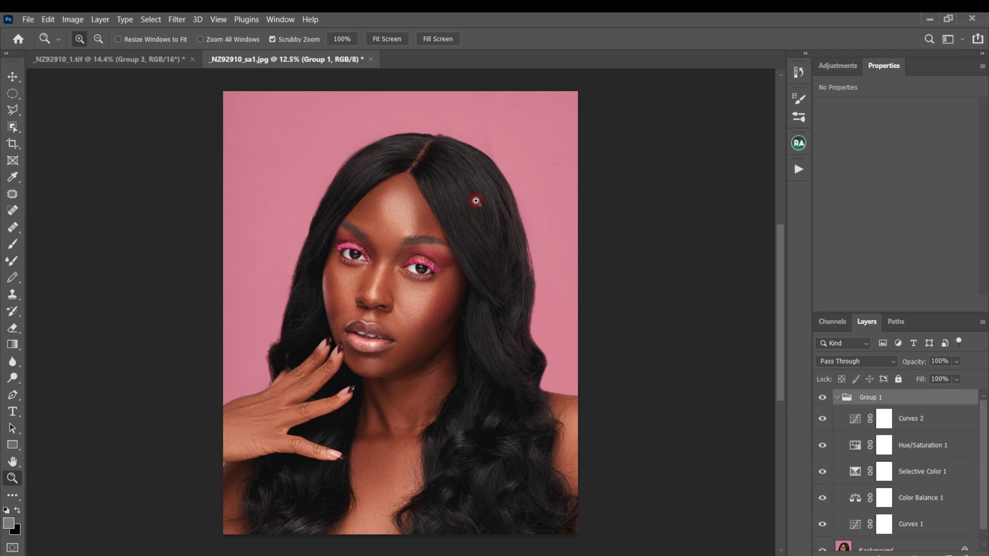
pyautogui.hotkey('ctrl', ',')
pyautogui.hotkey('ctrl', 'shift', 'g')
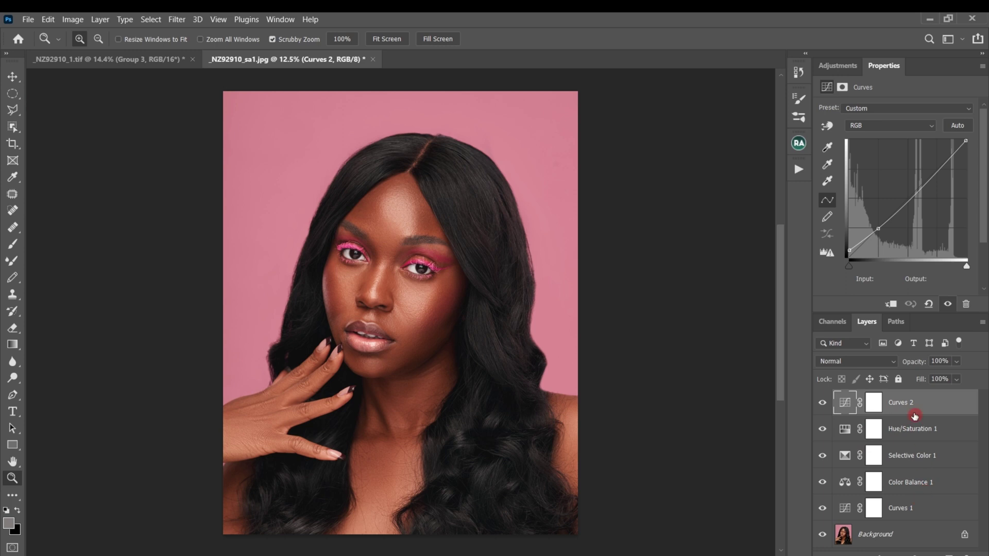
pyautogui.click(887, 535)
pyautogui.click(28, 19)
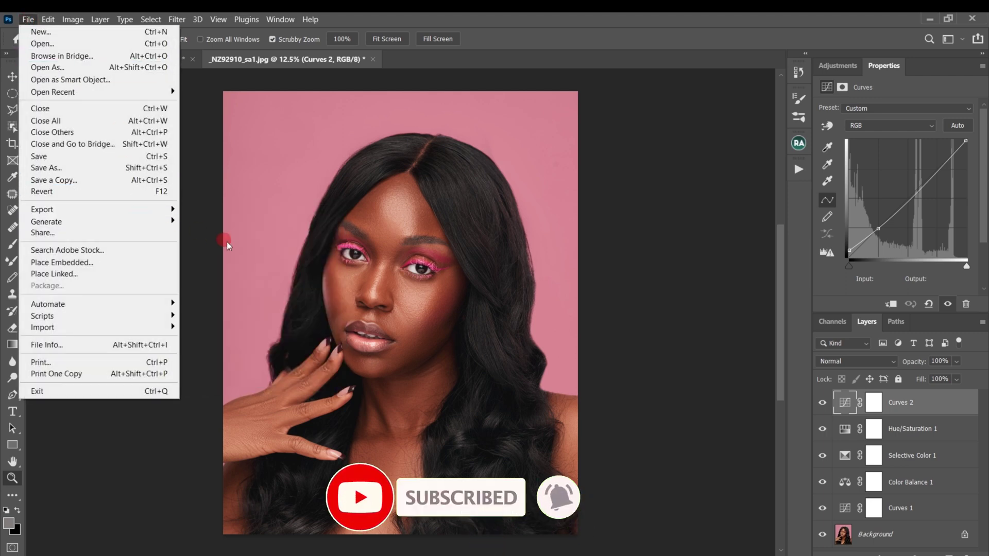
# - Export the adjustments as a CUBE color lookup table named 'test 2' in Downloads
pyautogui.click(93, 211)
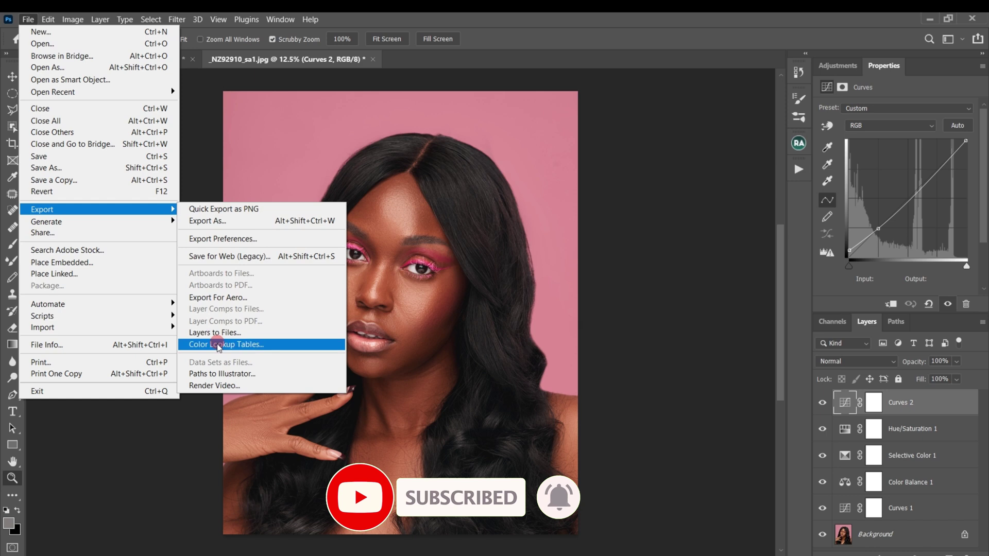
pyautogui.click(222, 346)
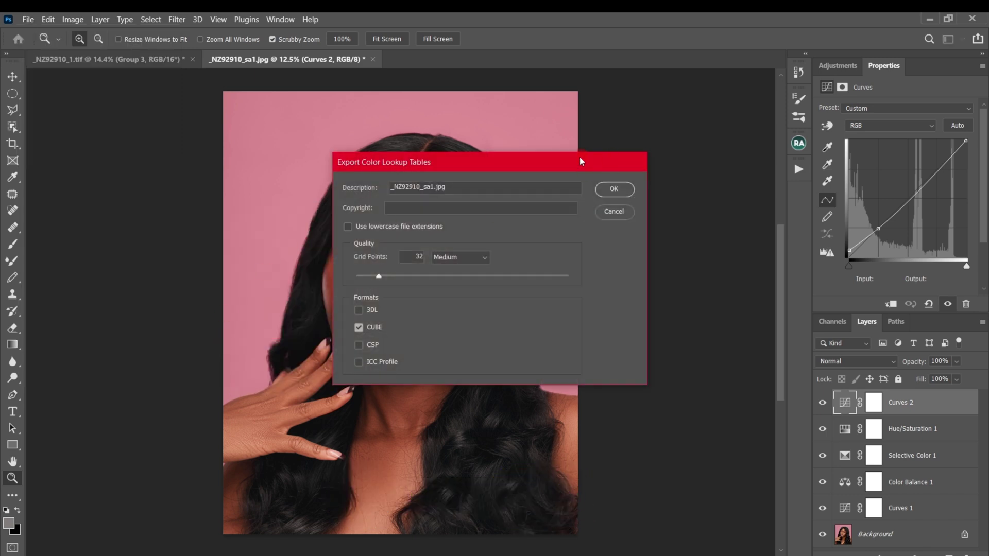
pyautogui.press('BackSpace')
pyautogui.click(614, 189)
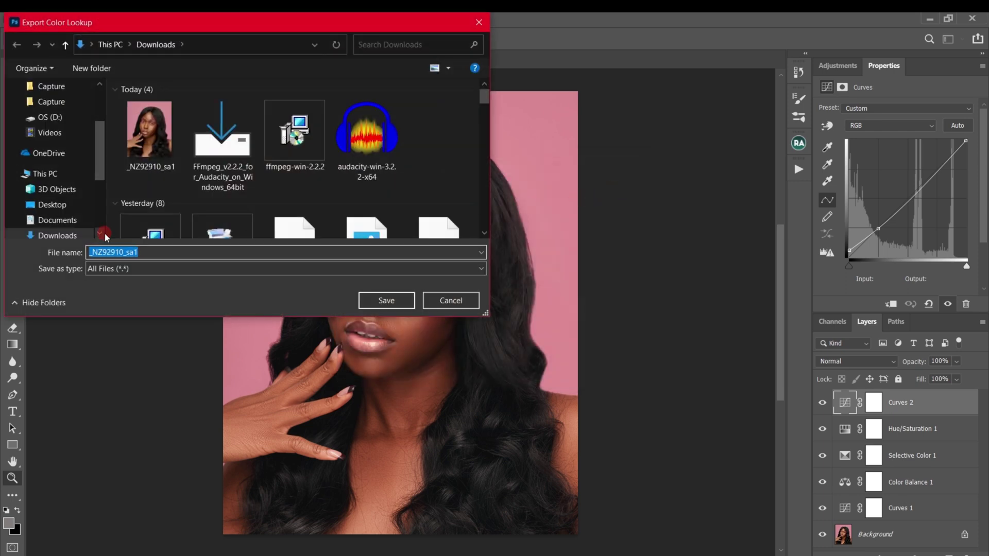
pyautogui.write('test 2')
pyautogui.click(376, 301)
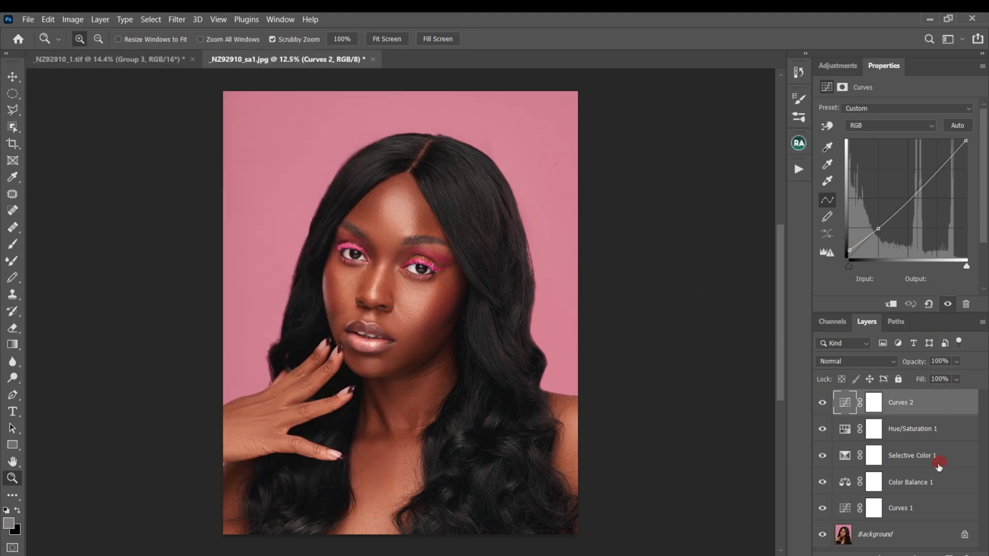
# - Group the five adjustment layers into Group 1 and hide the group
pyautogui.keyDown('ctrl'); pyautogui.keyDown('shift'); pyautogui.click(897, 506); pyautogui.keyUp('shift'); pyautogui.keyUp('ctrl')
pyautogui.hotkey('ctrl', 'g')
pyautogui.click(822, 397)
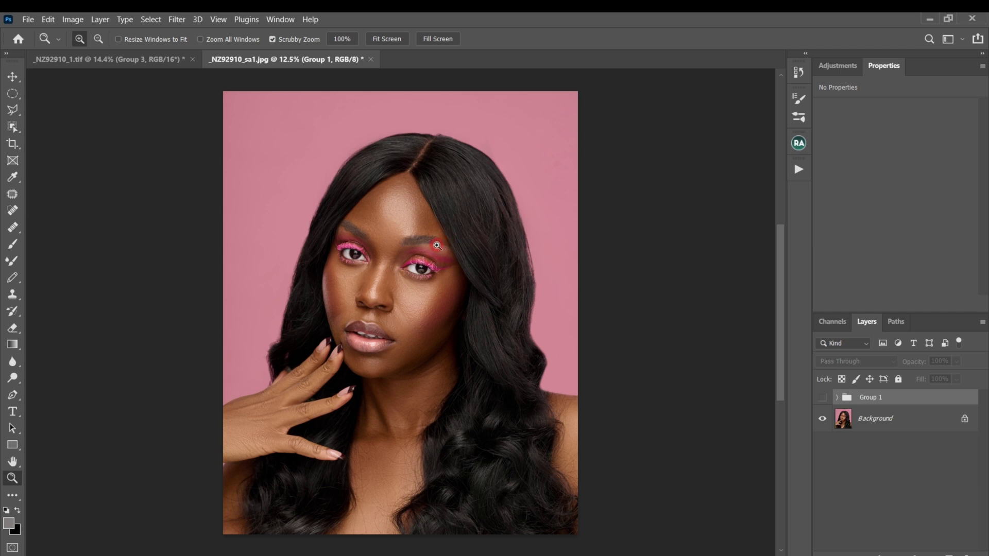
# - Add a Color Lookup adjustment layer loaded with test 2.CUBE from Downloads
pyautogui.click(837, 66)
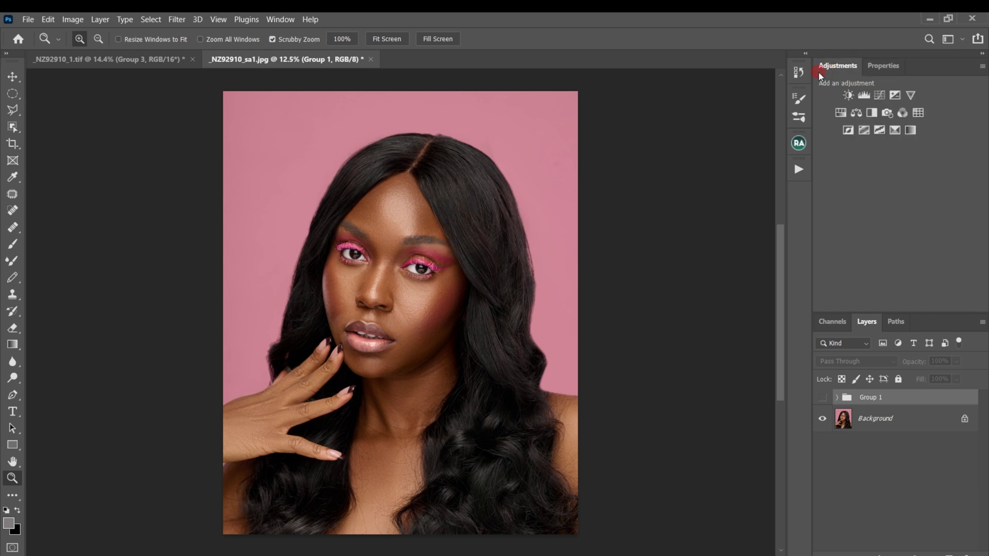
pyautogui.click(919, 113)
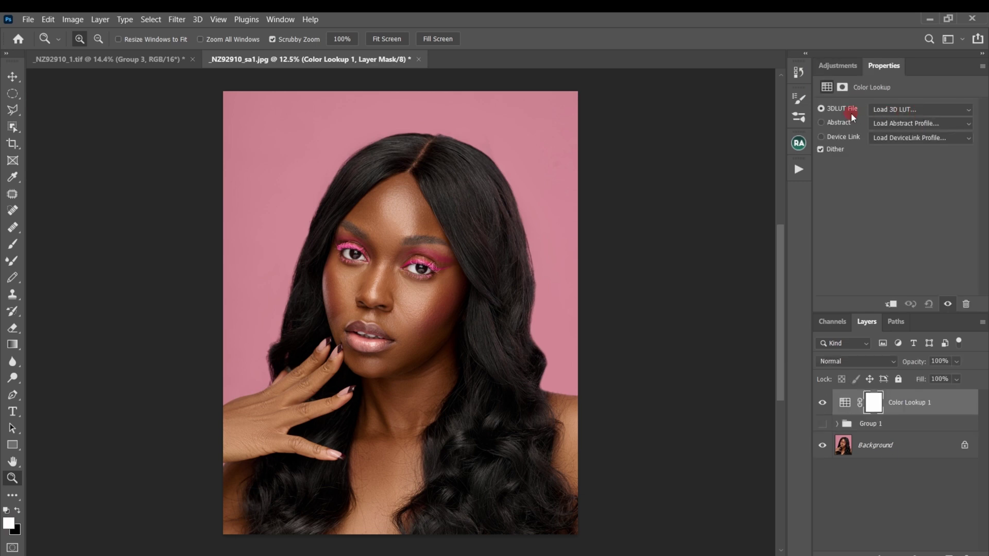
pyautogui.click(896, 109)
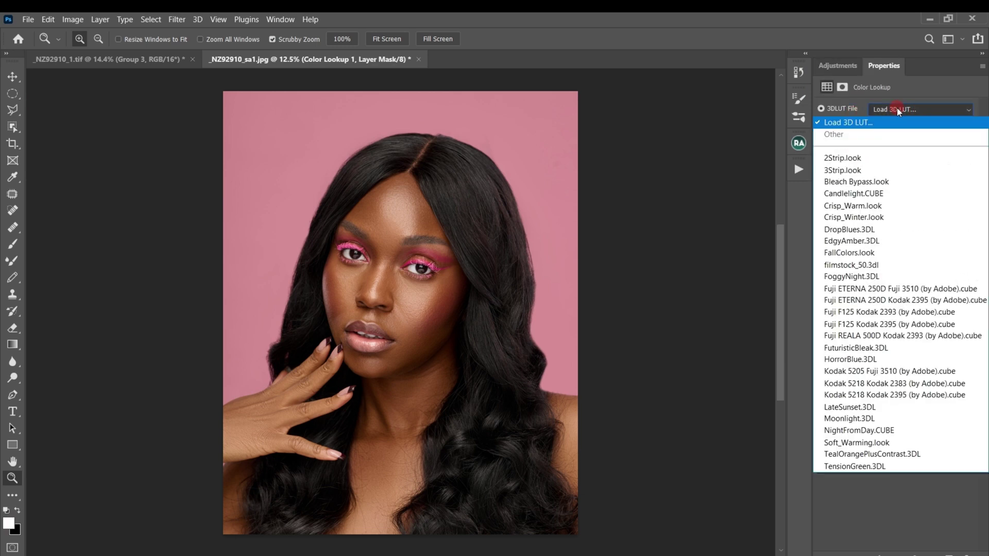
pyautogui.click(850, 123)
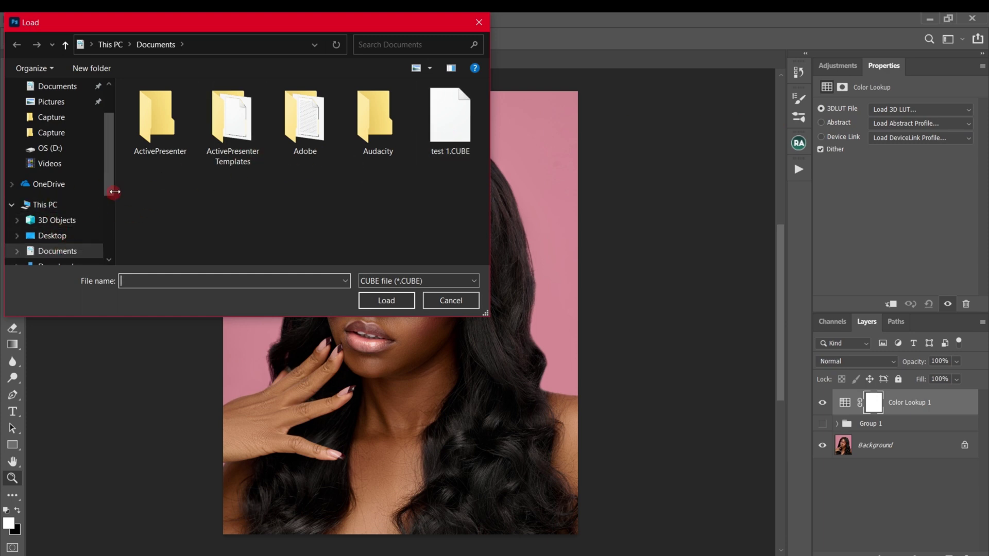
pyautogui.moveTo(108, 175); pyautogui.dragTo(107, 202)
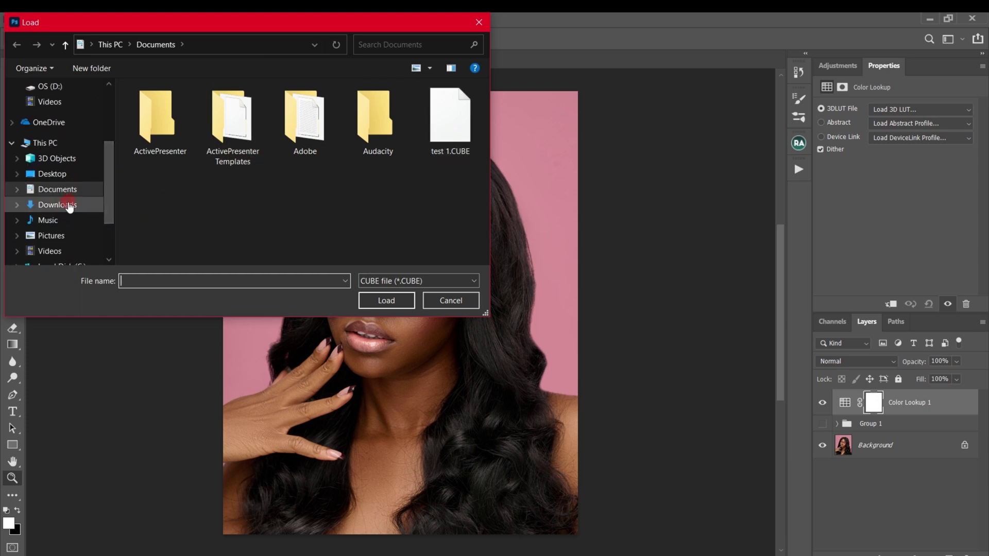
pyautogui.click(70, 205)
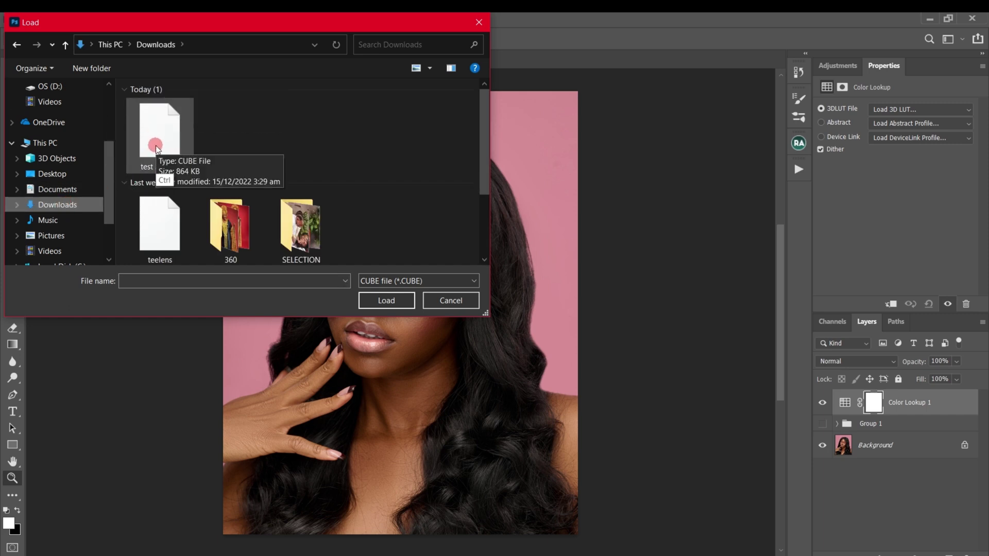
pyautogui.click(182, 151)
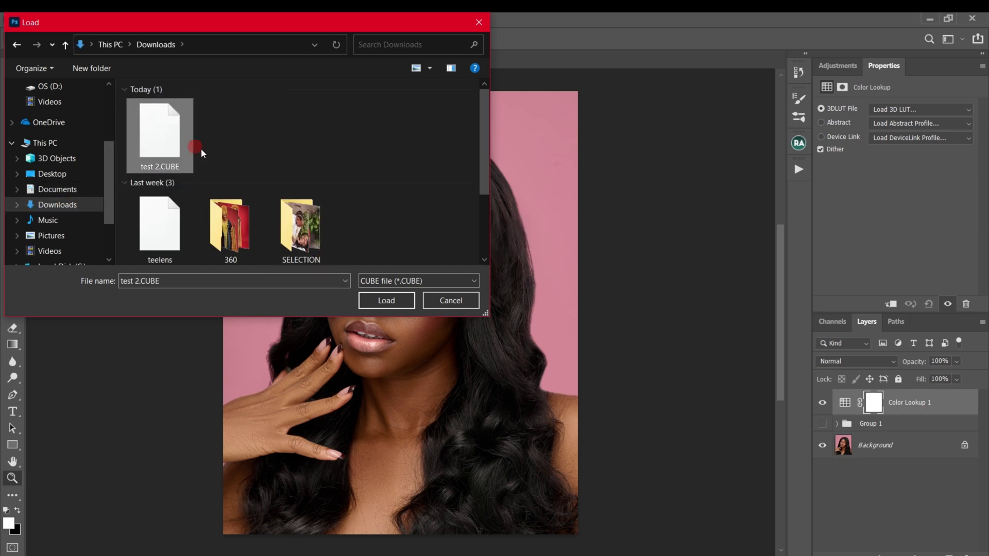
pyautogui.click(387, 298)
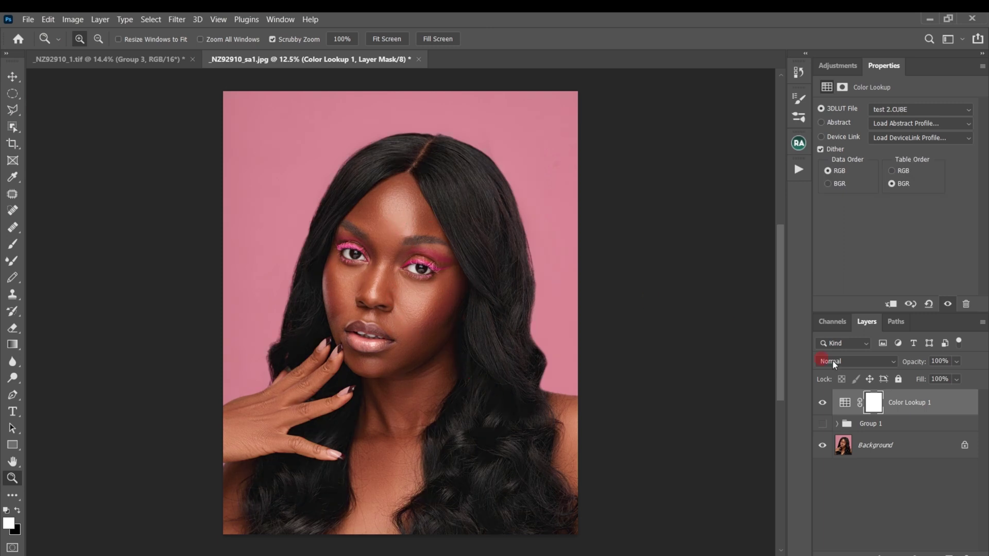
# - Alternate Color Lookup 1 and Group 1 visibility, briefly expanding Group 1 to check its layers
pyautogui.click(821, 404)
pyautogui.click(822, 425)
pyautogui.click(838, 424)
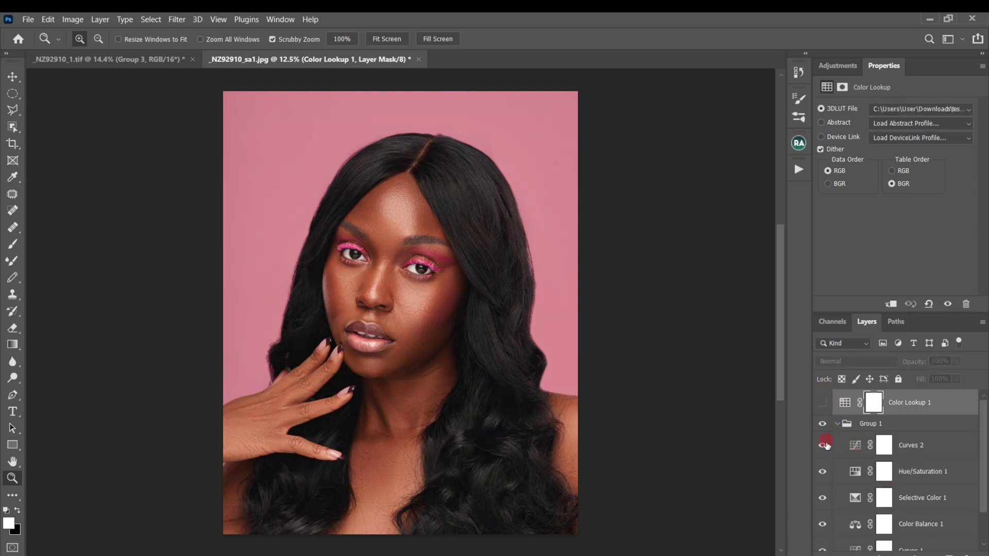
pyautogui.click(838, 425)
pyautogui.click(822, 424)
pyautogui.click(822, 402)
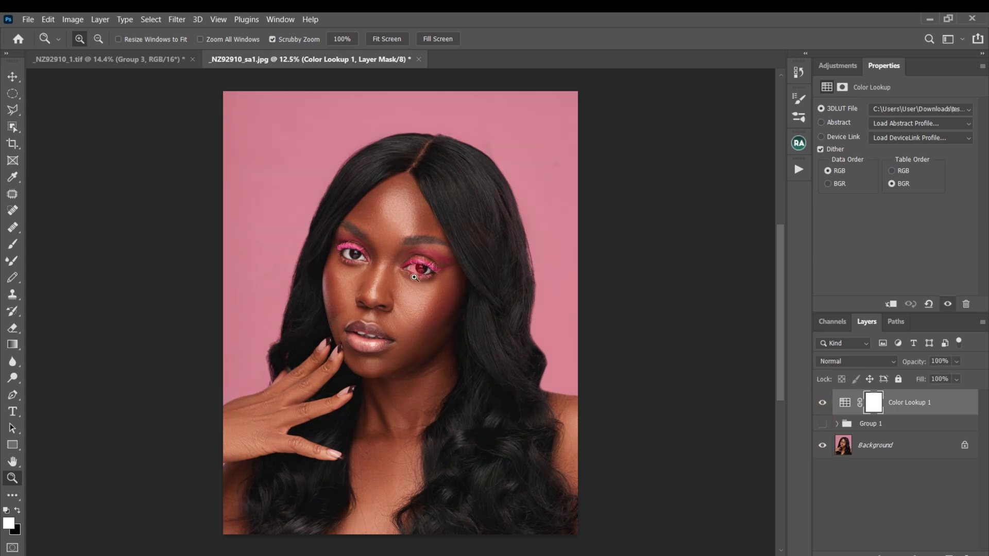
# - Zoom in on the face and compare again, leaving Color Lookup 1 and Group 1 hidden
pyautogui.moveTo(404, 289); pyautogui.dragTo(757, 367)
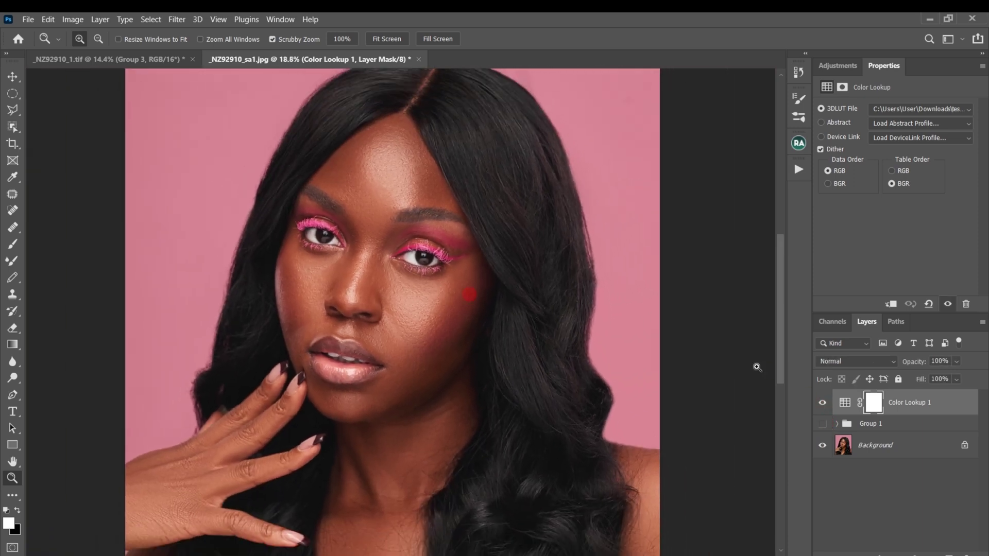
pyautogui.click(823, 410)
pyautogui.click(822, 425)
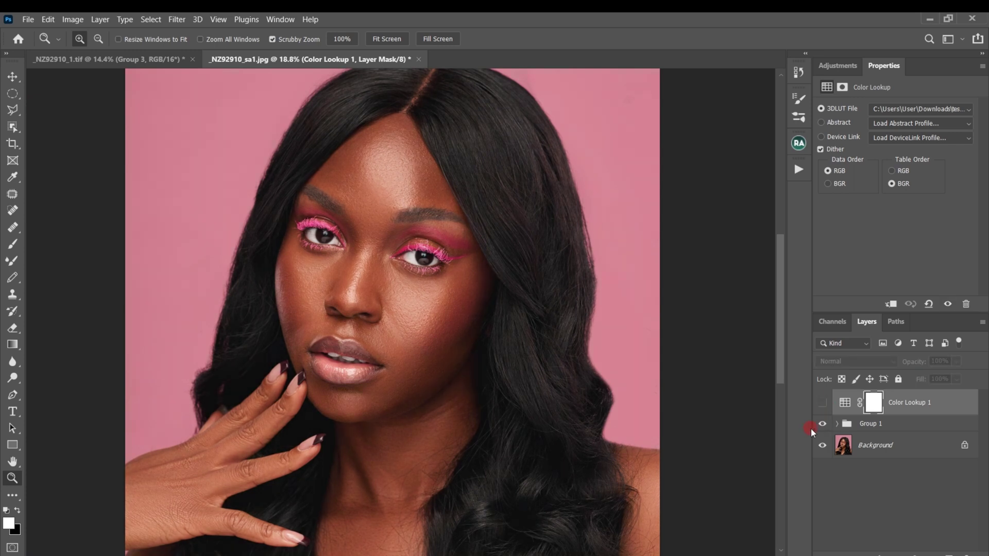
pyautogui.click(821, 425)
pyautogui.click(823, 403)
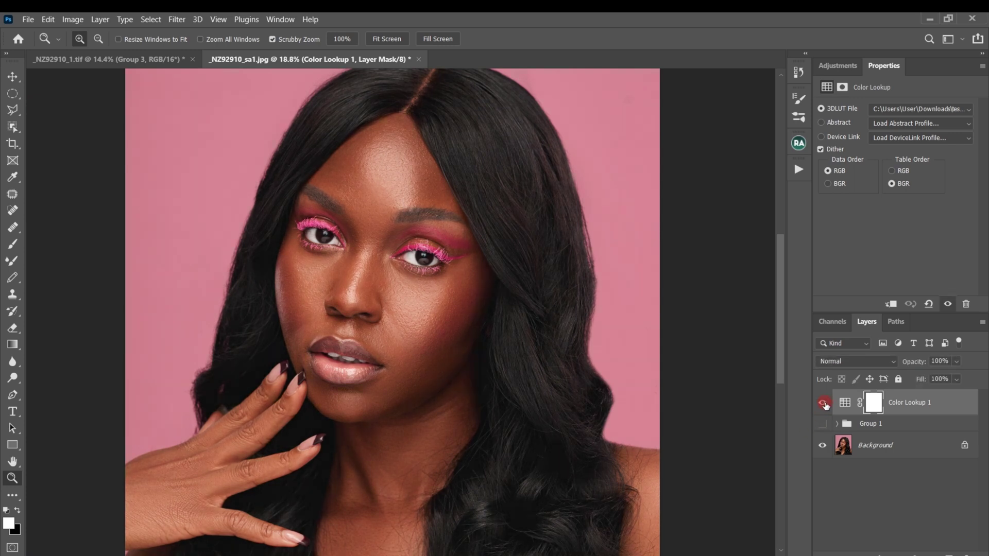
pyautogui.click(823, 405)
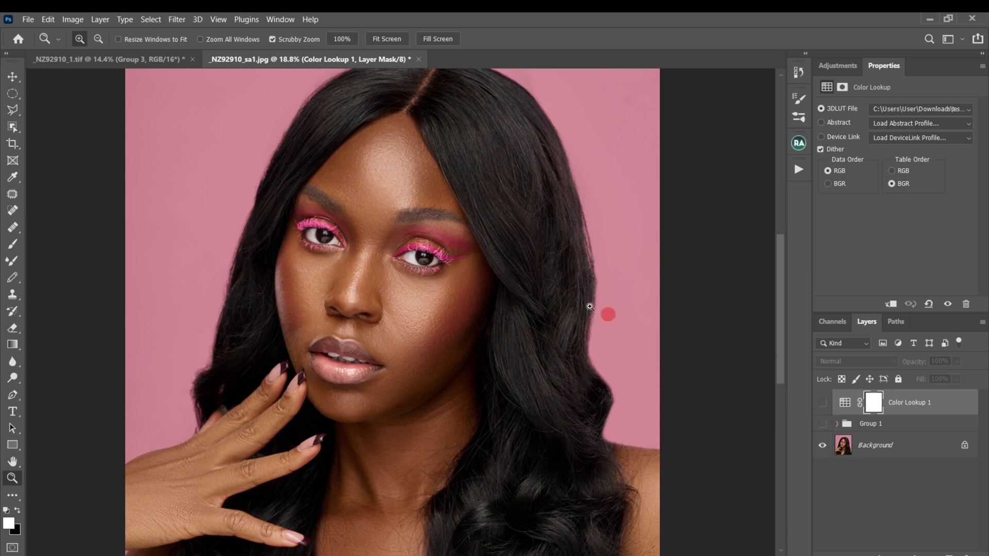
pyautogui.moveTo(460, 344); pyautogui.dragTo(444, 326)
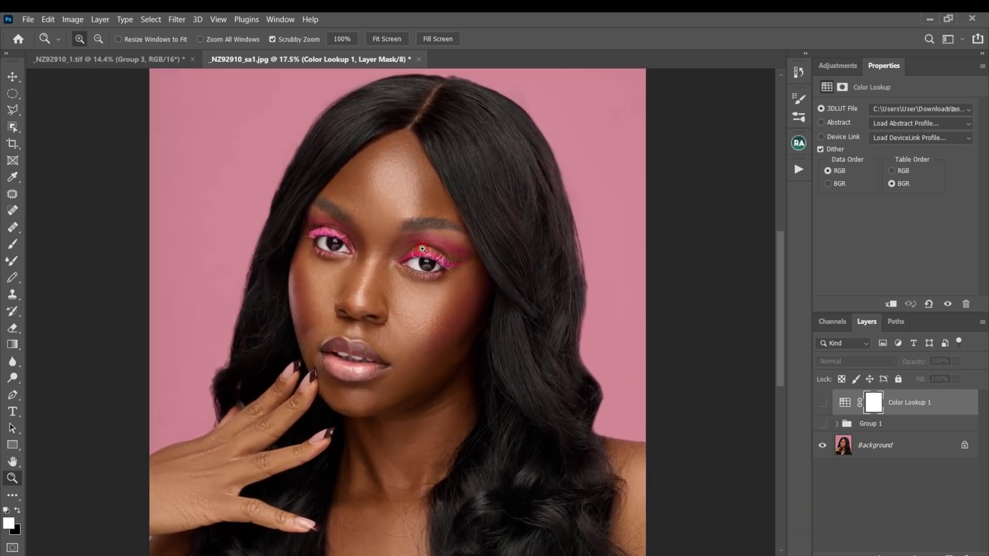